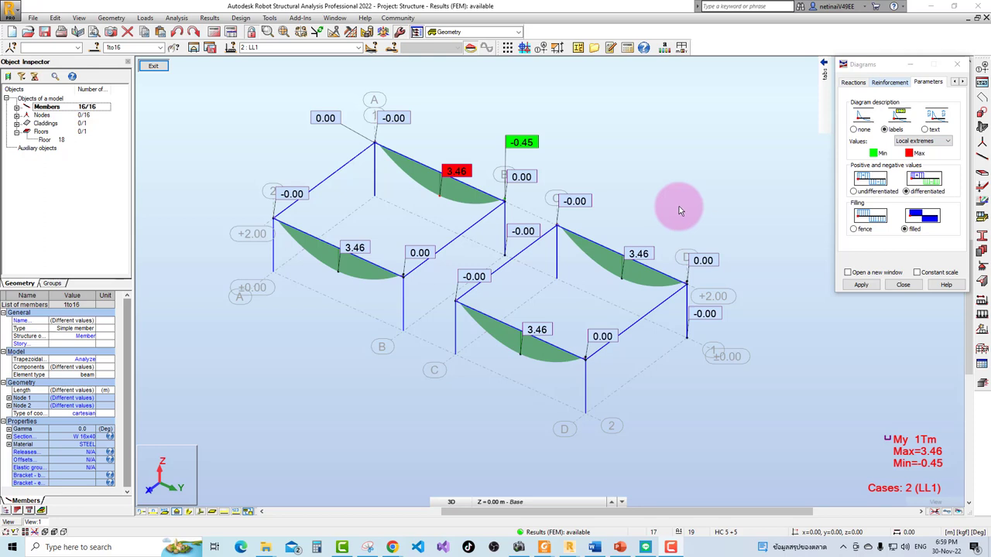
# Leave the results display so the labelled My moment diagrams are removed
pyautogui.click(679, 206)
pyautogui.moveTo(679, 206); pyautogui.dragTo(657, 221, button='middle')
pyautogui.scroll(1, 637, 222)
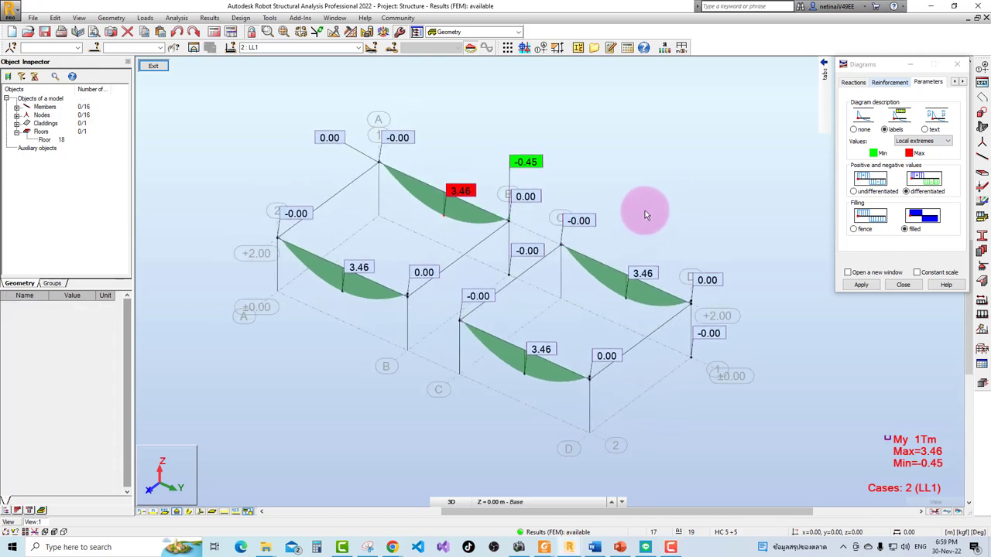
pyautogui.scroll(1, 641, 212)
pyautogui.click(143, 66)
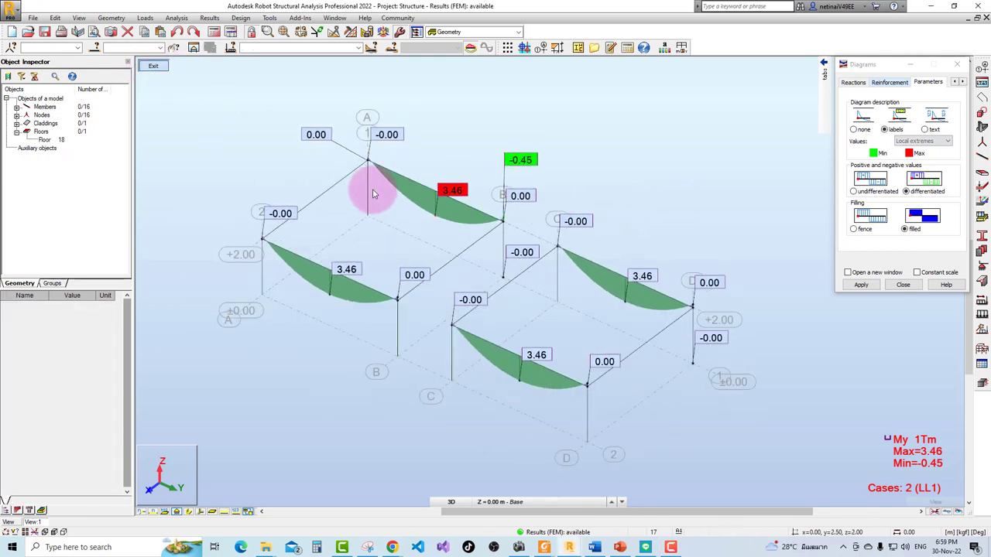
# Select the left slab, then the right floor slab, to inspect them
pyautogui.click(496, 209)
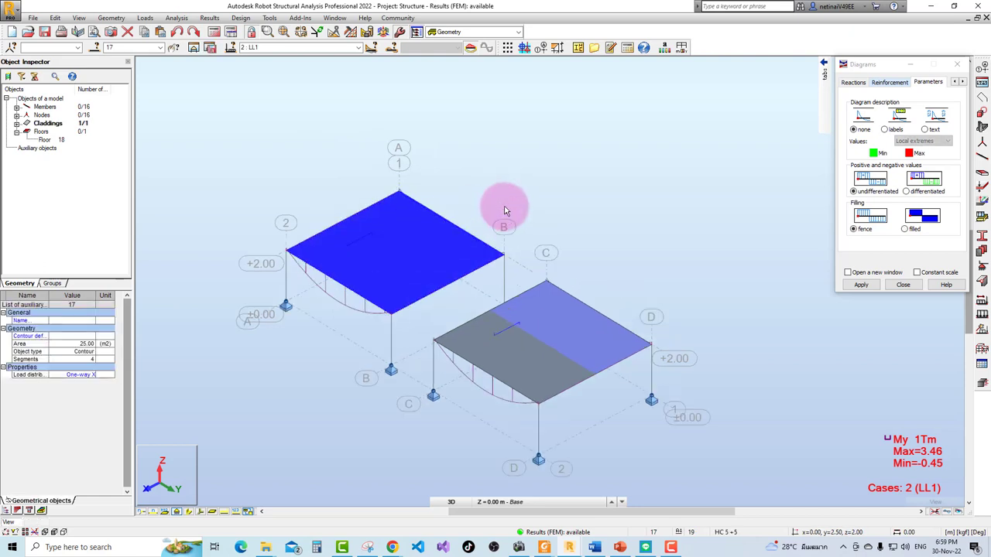
pyautogui.scroll(2, 430, 234)
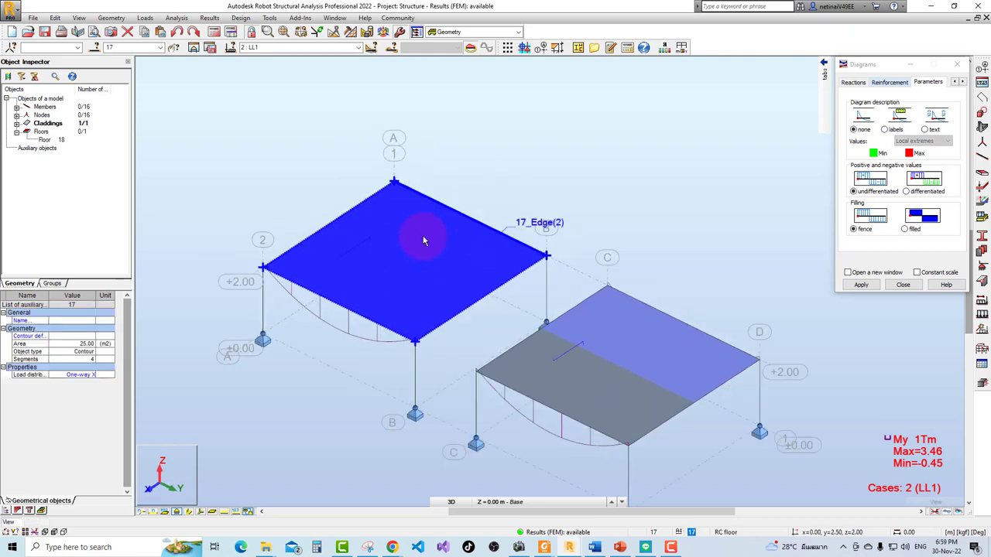
pyautogui.scroll(1, 403, 263)
pyautogui.press('Escape')
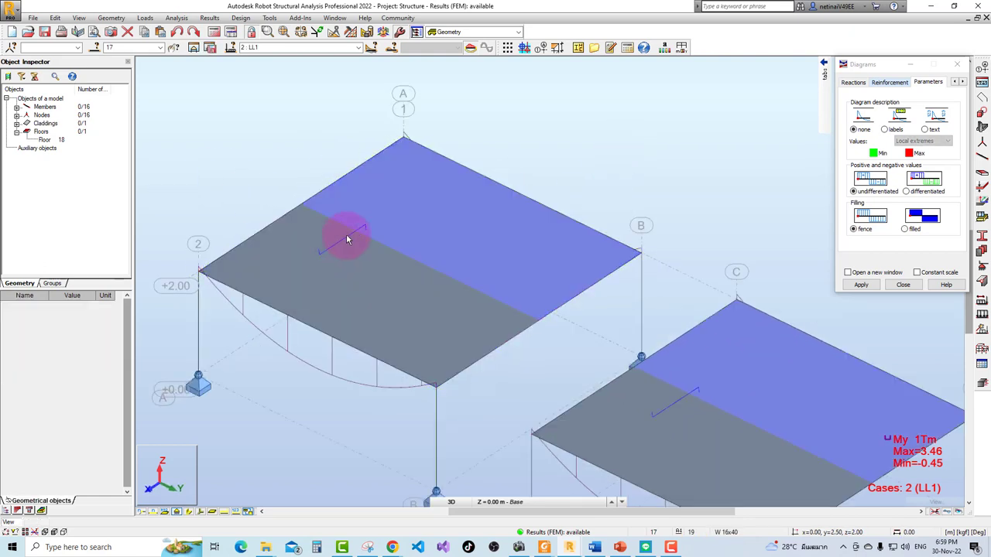
pyautogui.scroll(-2, 343, 232)
pyautogui.scroll(1, 418, 218)
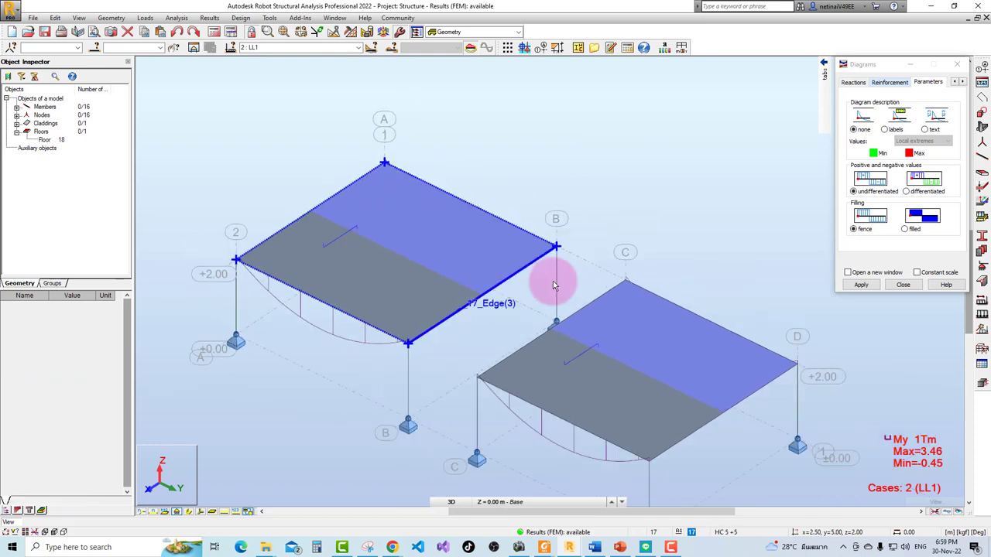
pyautogui.click(579, 347)
pyautogui.moveTo(692, 335)
pyautogui.mouseDown(button='middle')
pyautogui.moveTo(619, 246)
pyautogui.moveTo(609, 176)
pyautogui.mouseUp(button='middle')
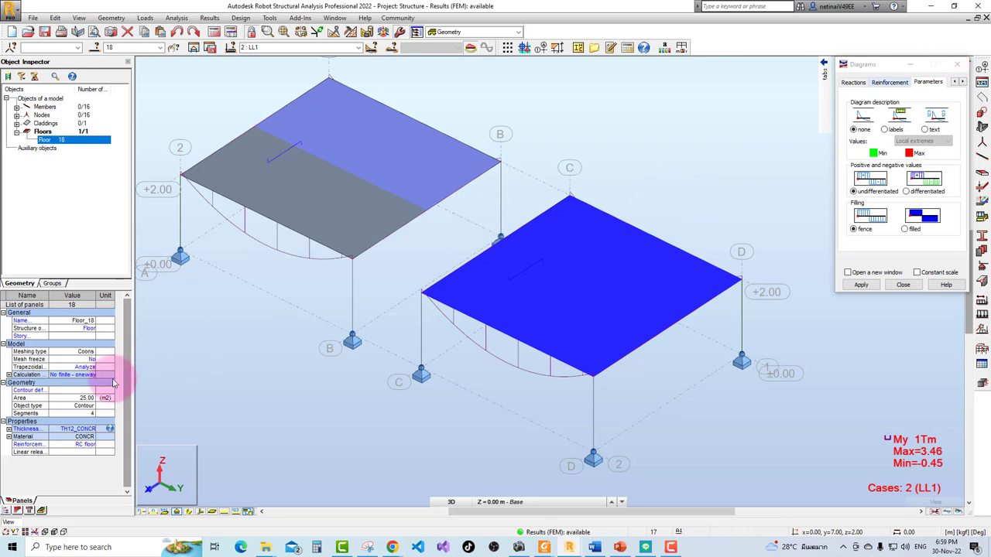
# Close the Diagrams dialog and open the Floors definition settings
pyautogui.click(821, 74)
pyautogui.click(957, 66)
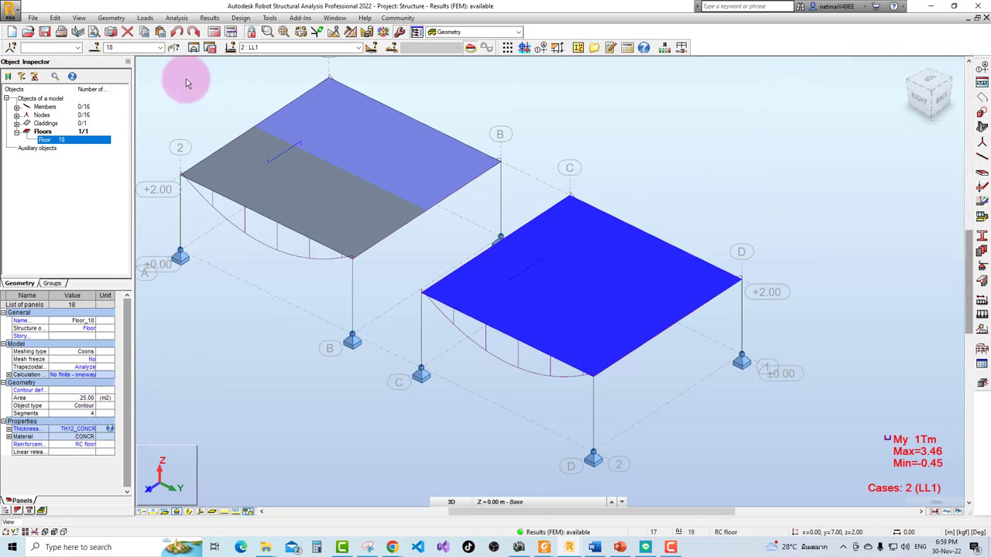
pyautogui.click(111, 17)
pyautogui.click(122, 164)
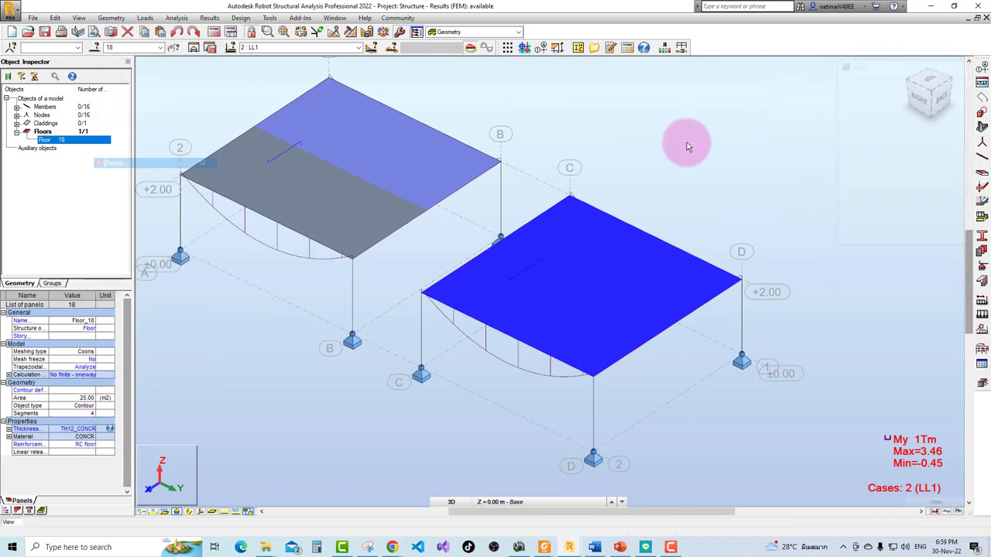
# Browse the new thickness definition's orthotropic and homogeneous options without saving
pyautogui.moveTo(869, 66); pyautogui.dragTo(728, 121)
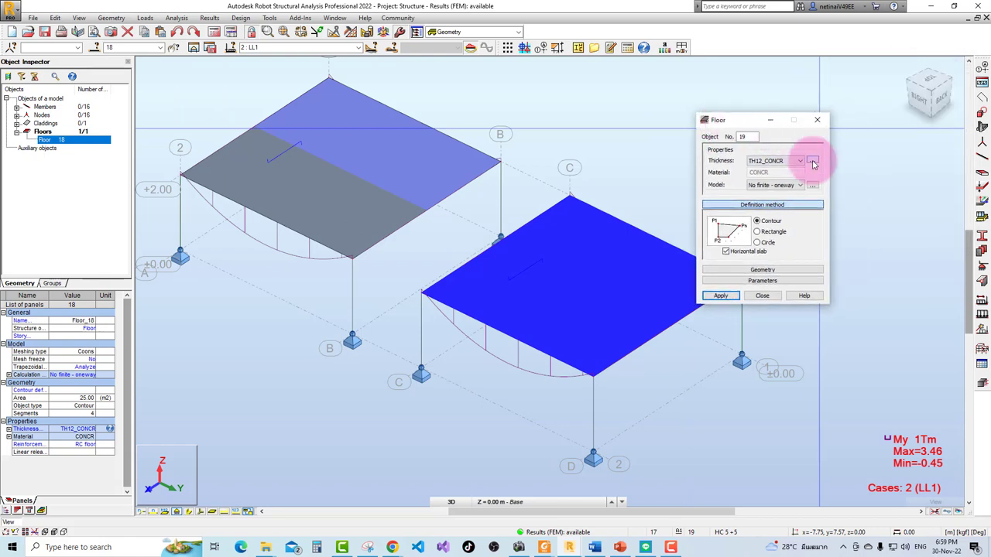
pyautogui.click(812, 161)
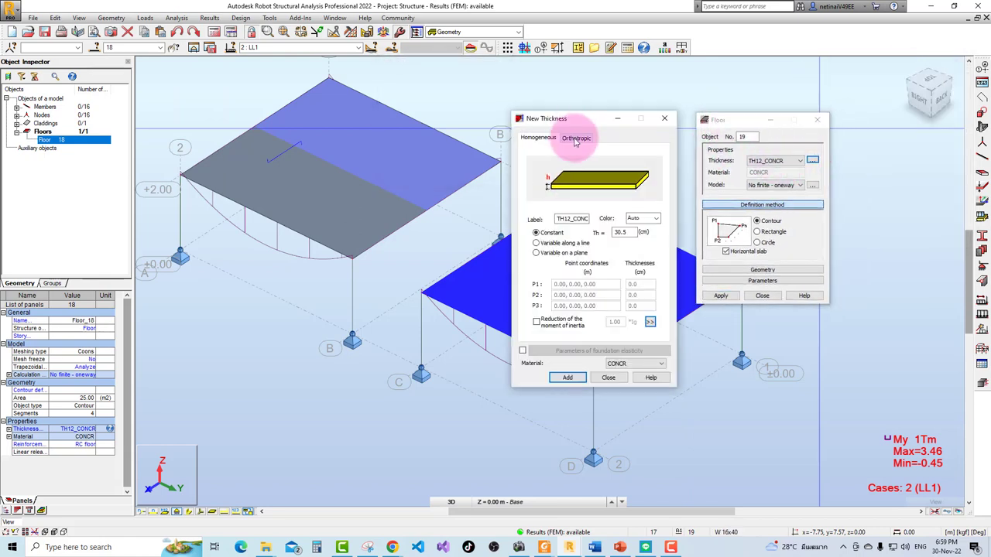
pyautogui.click(575, 138)
pyautogui.click(544, 140)
pyautogui.doubleClick(617, 234)
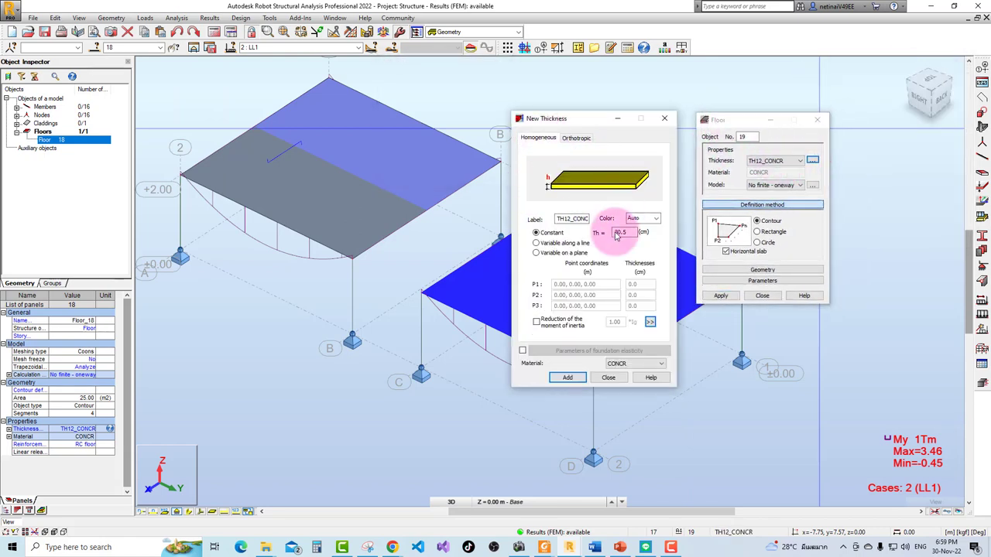
pyautogui.click(663, 120)
# Choose the HC 5 +5 thickness and review its definition
pyautogui.click(766, 161)
pyautogui.click(762, 169)
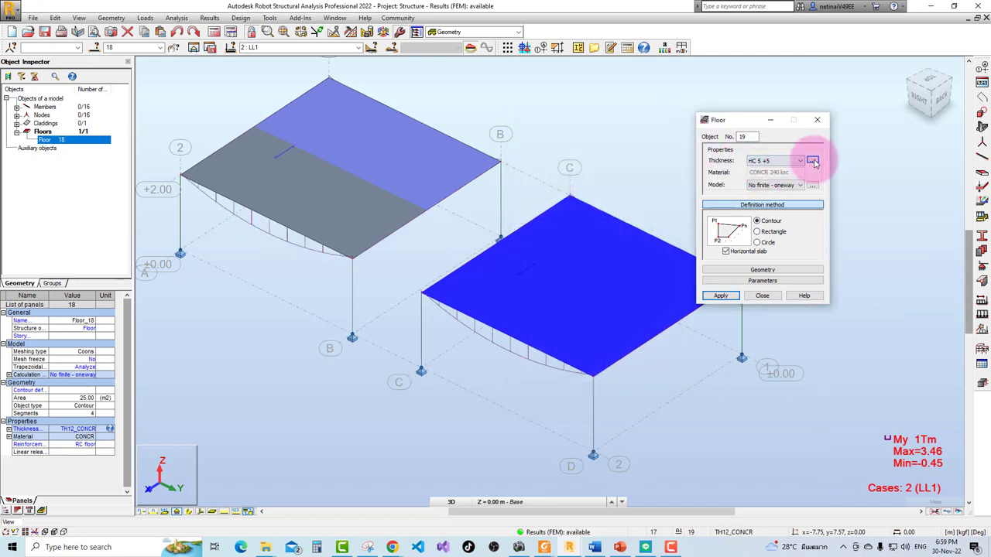
pyautogui.click(809, 161)
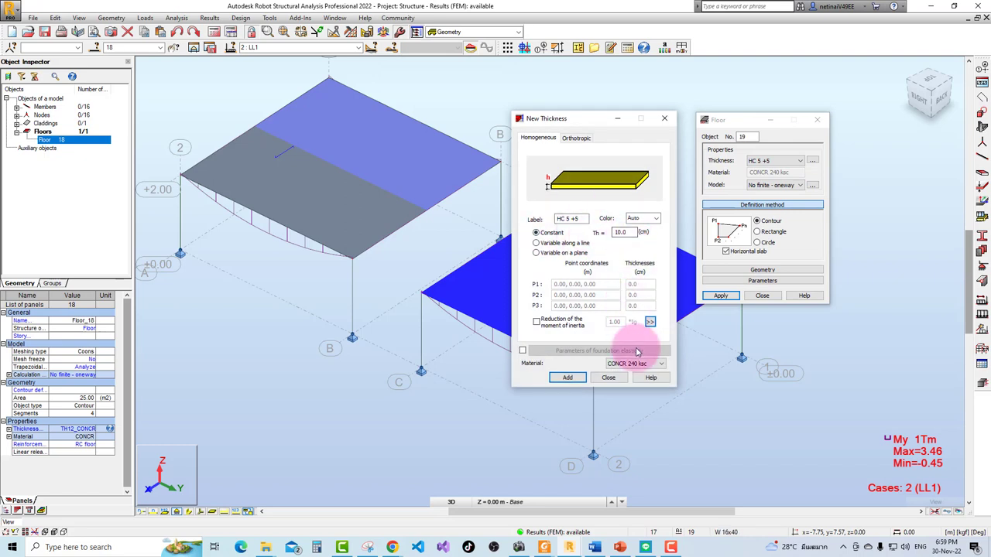
pyautogui.click(664, 118)
# Review the No finite - oneway panel calculation model, then close it
pyautogui.click(811, 187)
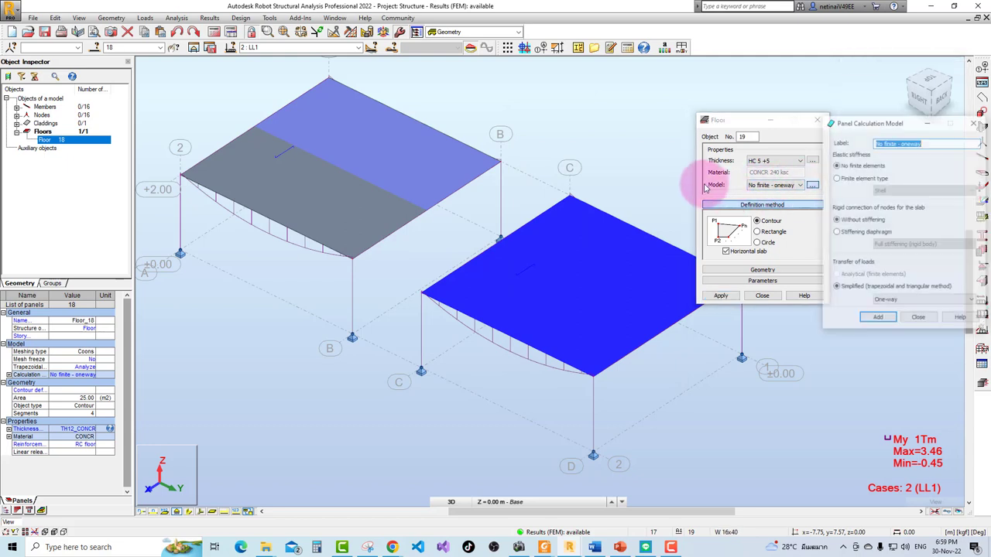
pyautogui.moveTo(836, 126); pyautogui.dragTo(494, 139)
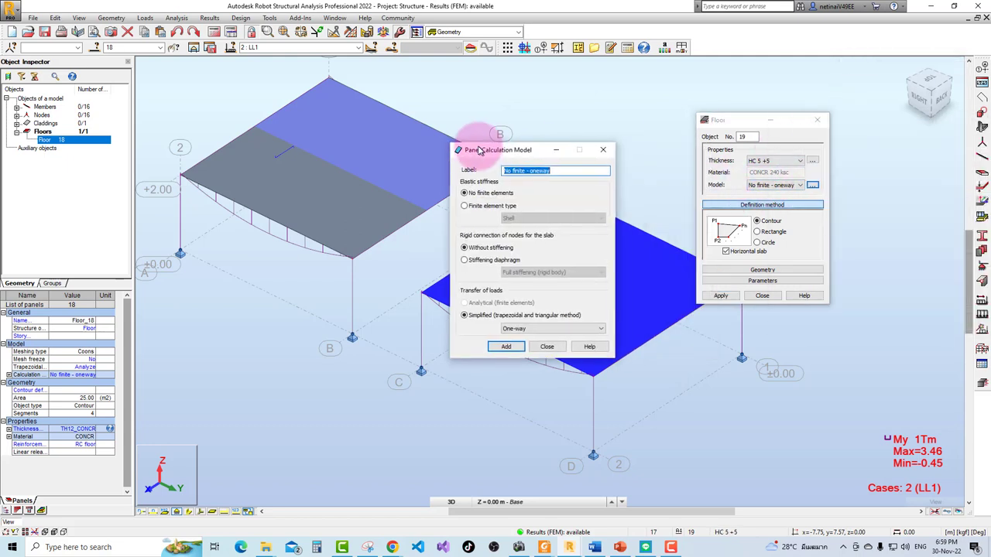
pyautogui.click(586, 162)
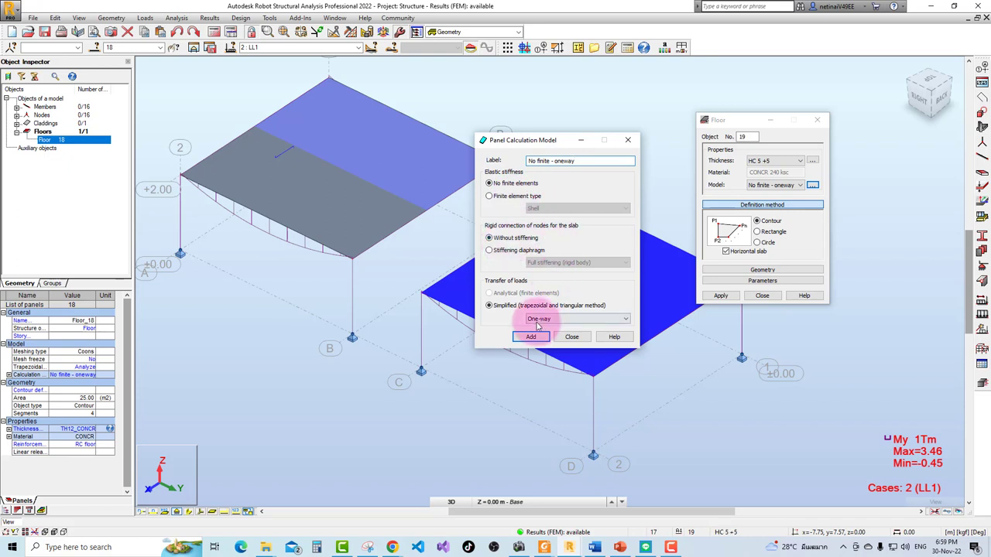
pyautogui.click(627, 141)
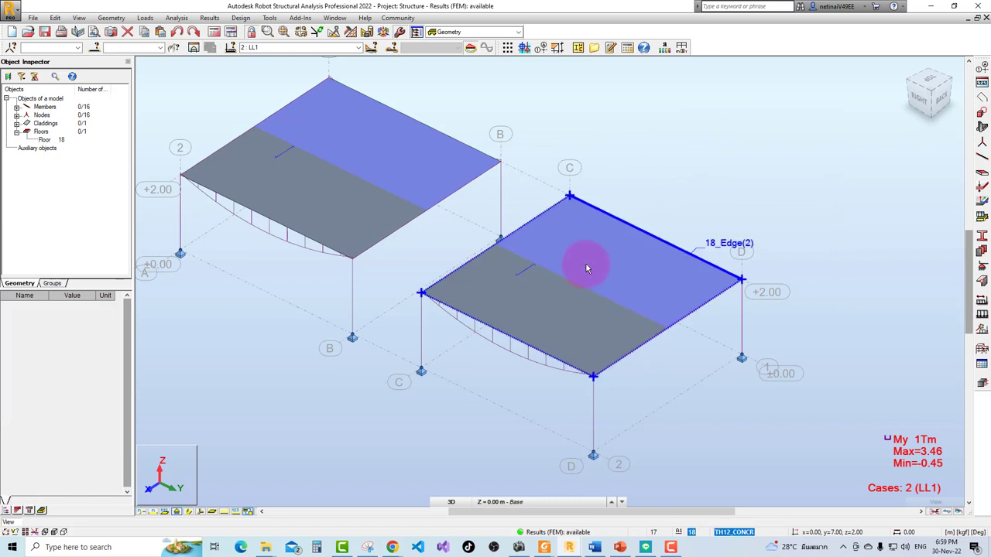
# Assign the HC 5 +5 thickness to the right-hand floor slab 18
pyautogui.moveTo(666, 182); pyautogui.dragTo(425, 195, button='middle')
pyautogui.click(67, 442)
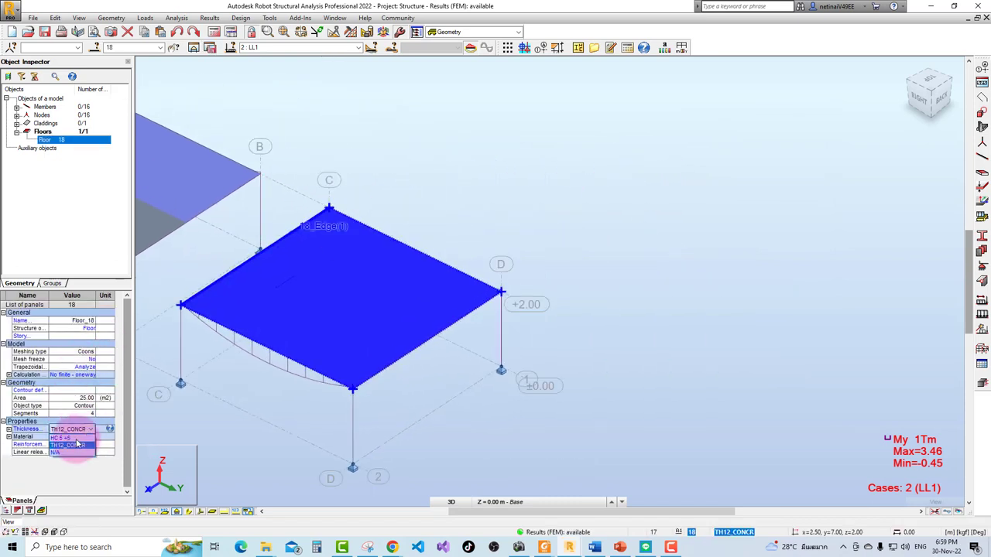
pyautogui.click(76, 438)
pyautogui.click(530, 294)
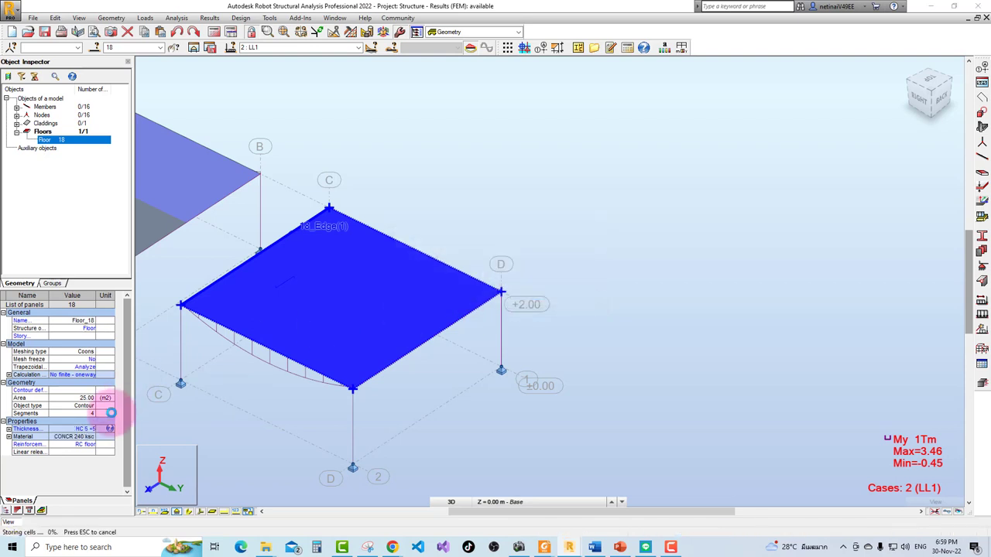
pyautogui.click(92, 438)
pyautogui.click(534, 311)
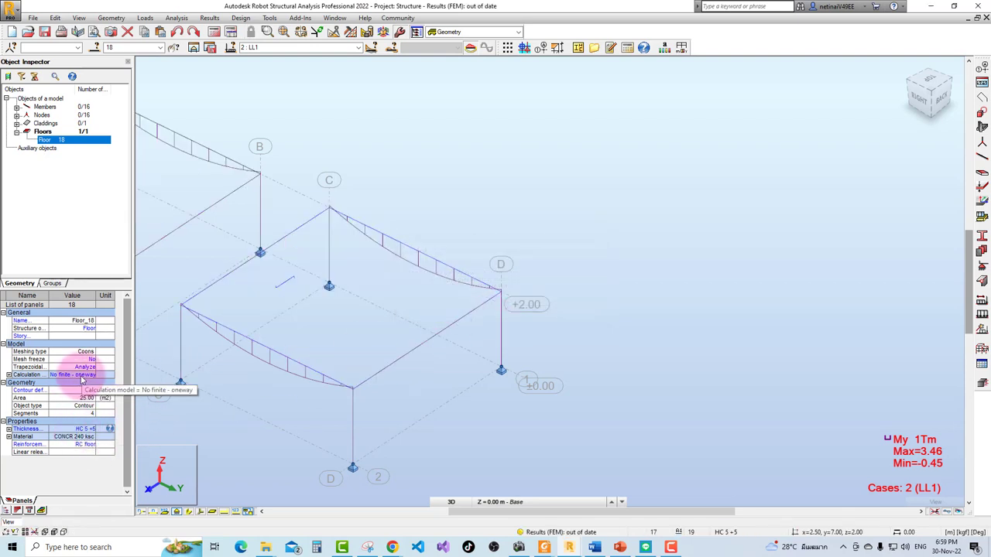
# Re-run the calculations, continuing past the separate-structure warning
pyautogui.click(214, 31)
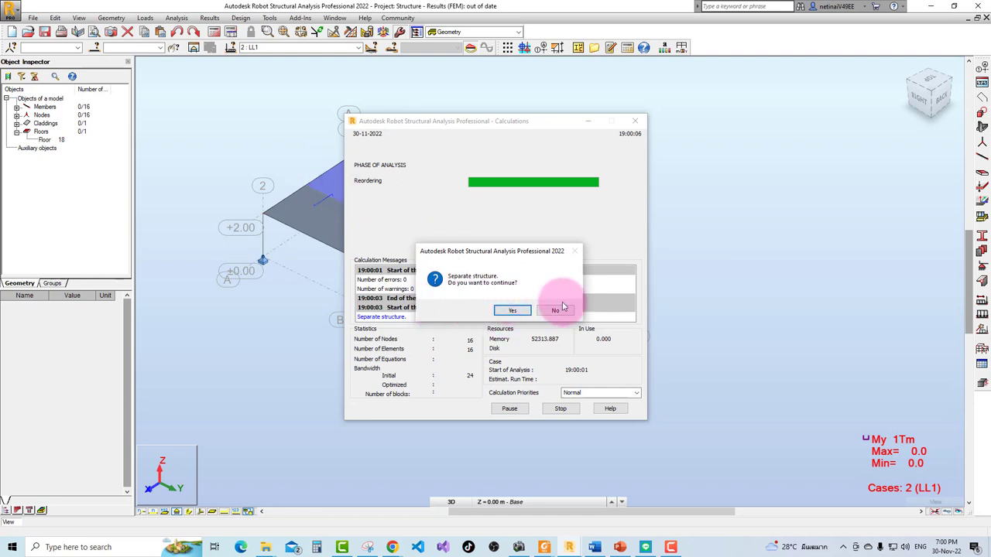
pyautogui.click(509, 309)
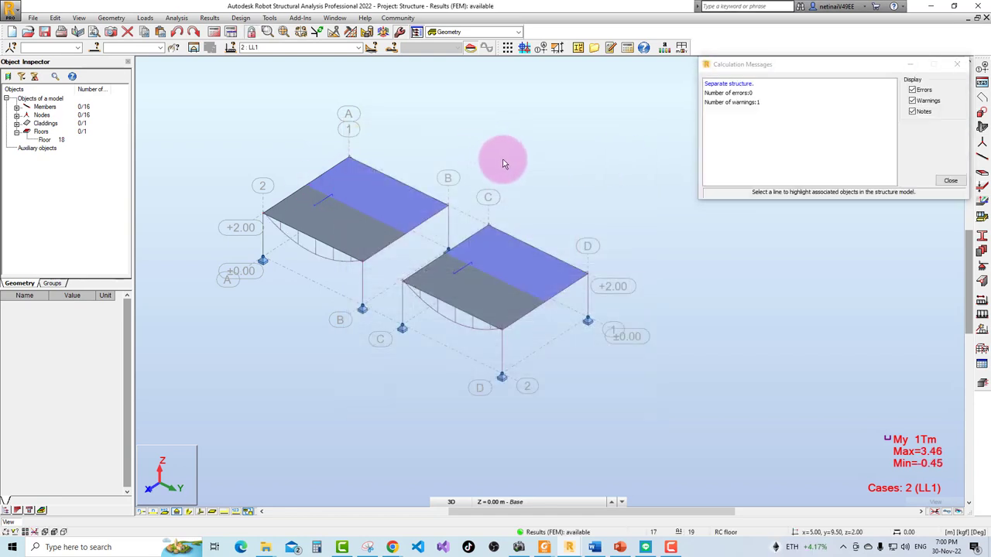
pyautogui.click(956, 64)
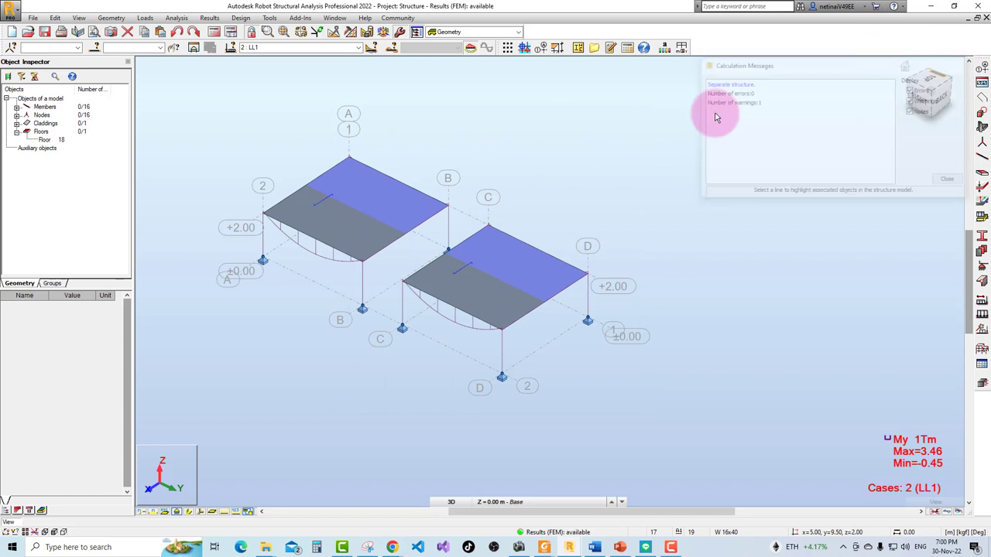
# Select all 16 members of the frame
pyautogui.rightClick(56, 109)
pyautogui.click(75, 130)
pyautogui.click(194, 47)
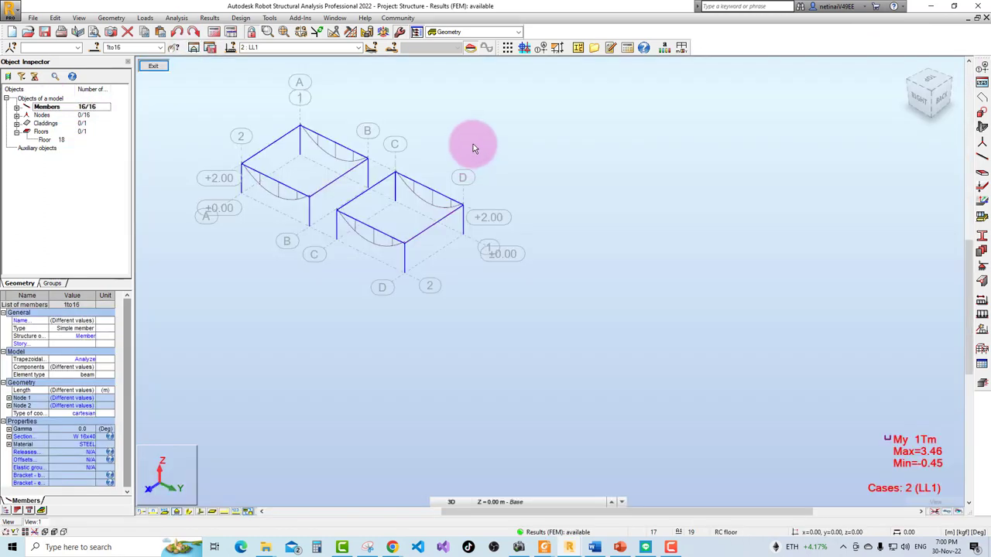
pyautogui.moveTo(475, 148); pyautogui.dragTo(548, 228, button='middle')
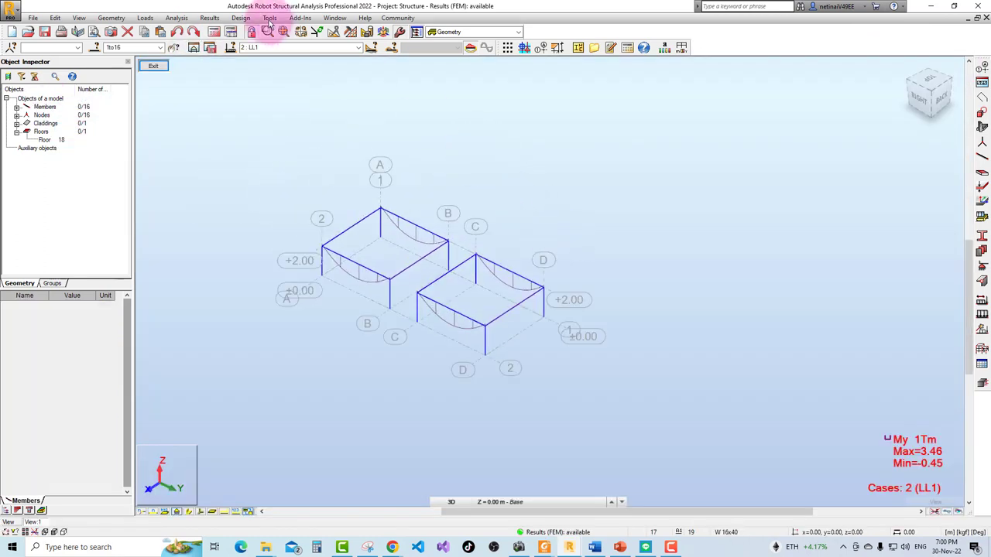
# Apply labelled, filled, differentiated My diagrams and show the floor slabs again
pyautogui.click(209, 17)
pyautogui.click(236, 56)
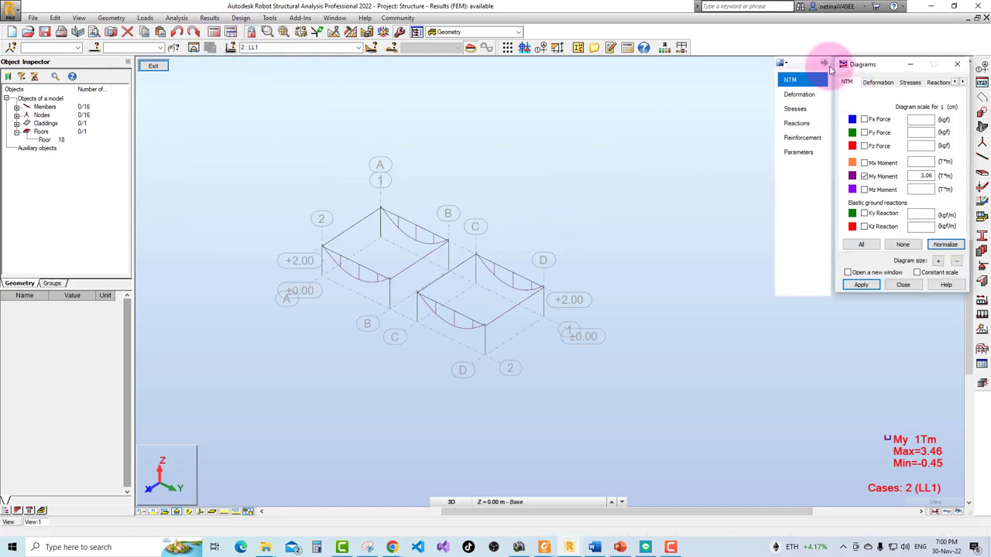
pyautogui.moveTo(828, 62); pyautogui.dragTo(686, 137)
pyautogui.click(617, 229)
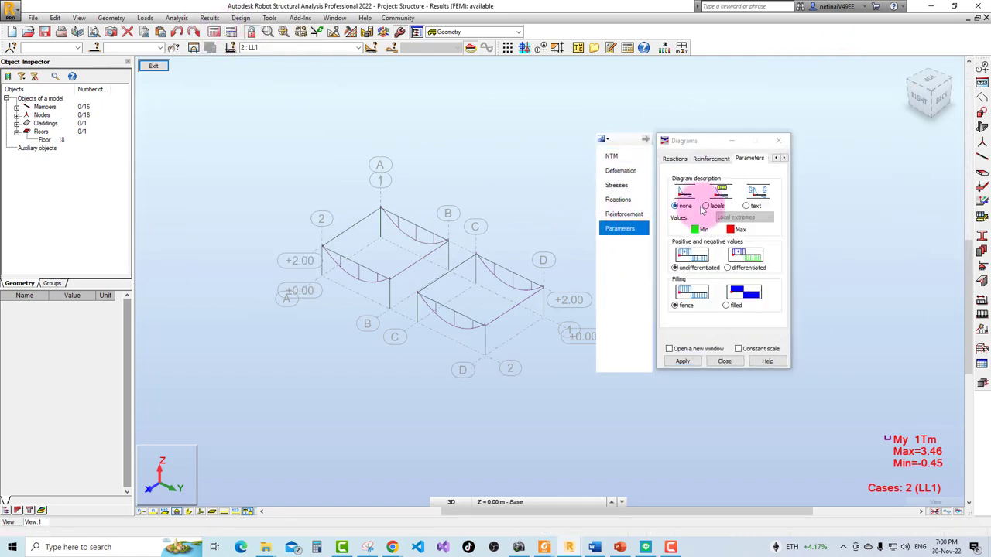
pyautogui.click(728, 299)
pyautogui.click(682, 362)
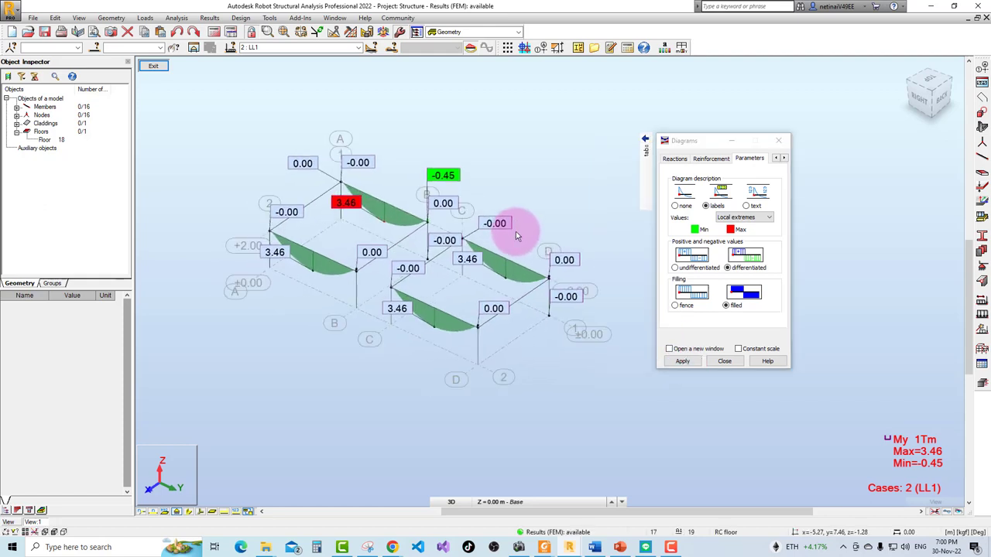
pyautogui.click(778, 140)
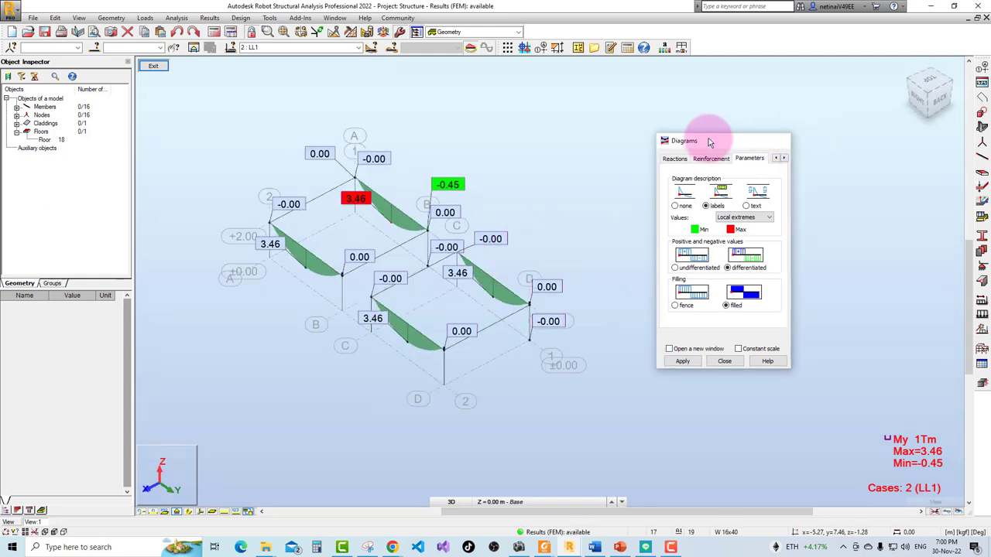
pyautogui.click(245, 115)
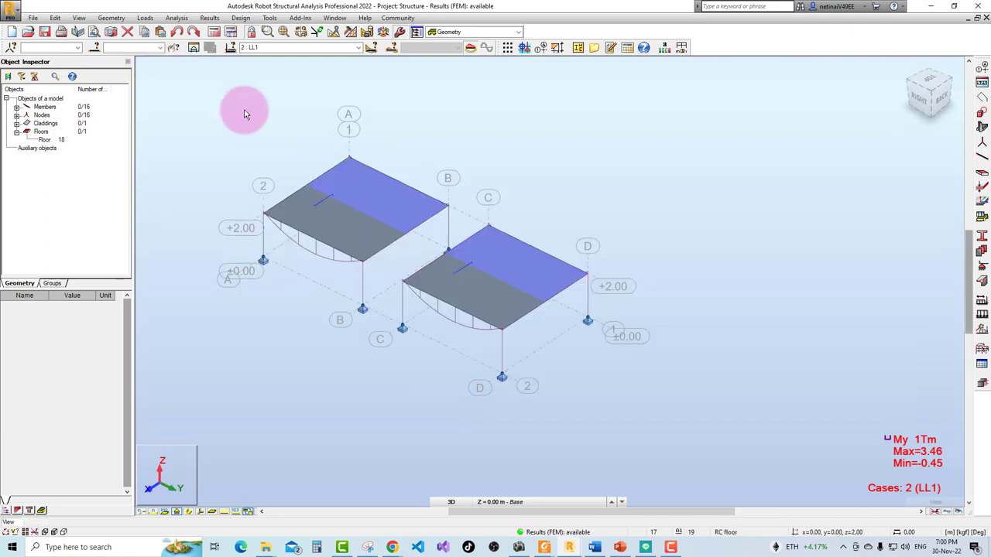
# Switch slab 17's load distribution from One-way X to Two-way, accepting outdated results
pyautogui.click(369, 184)
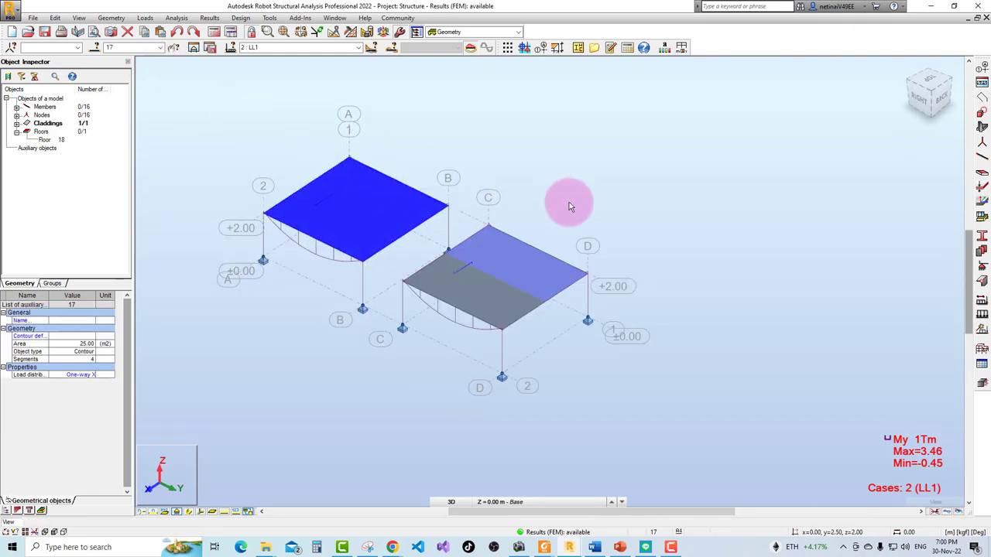
pyautogui.click(523, 264)
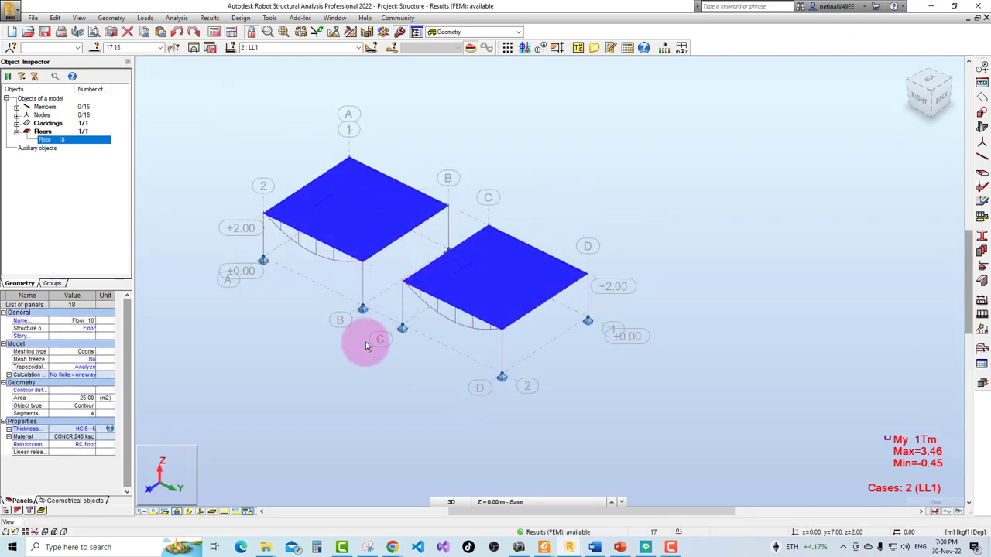
pyautogui.click(352, 348)
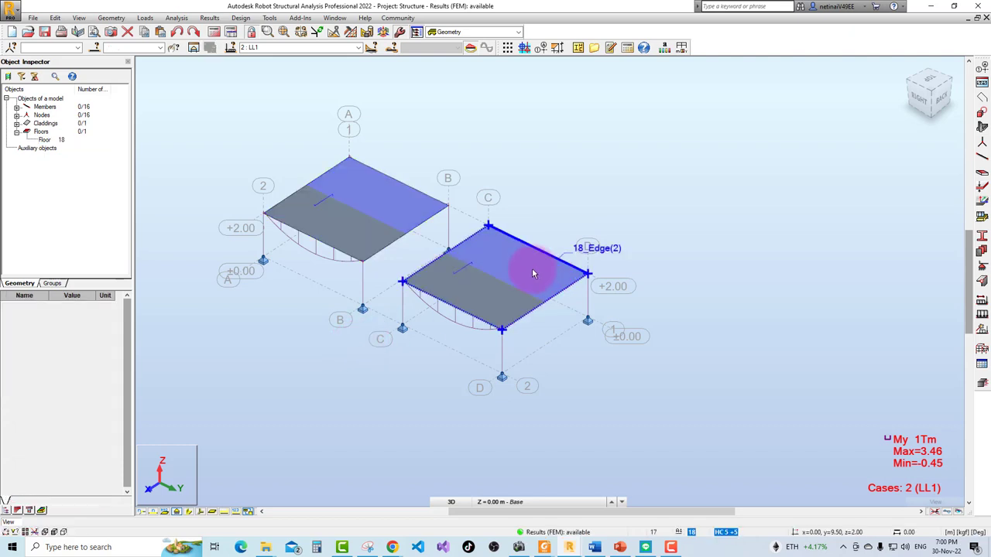
pyautogui.click(381, 203)
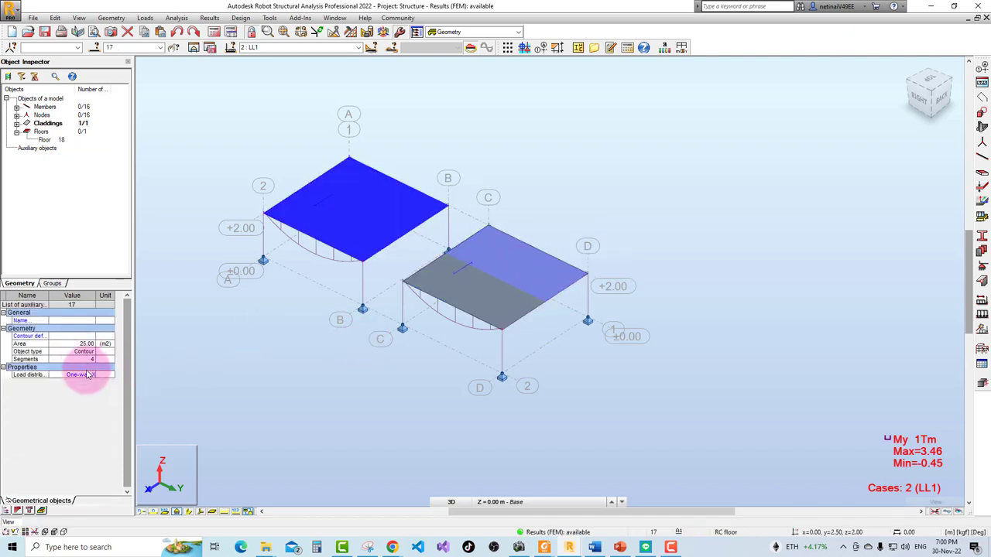
pyautogui.click(73, 399)
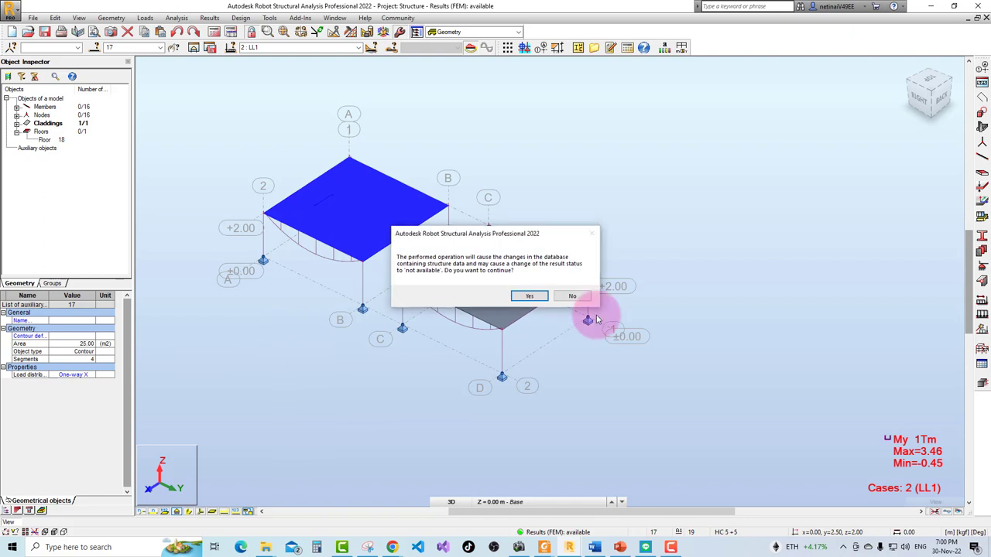
pyautogui.click(523, 294)
pyautogui.click(585, 173)
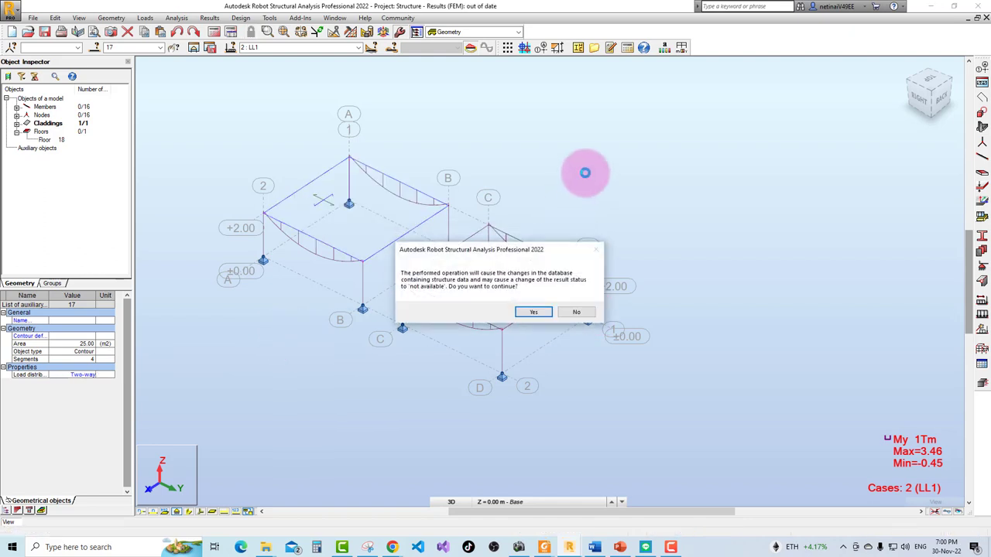
pyautogui.click(531, 312)
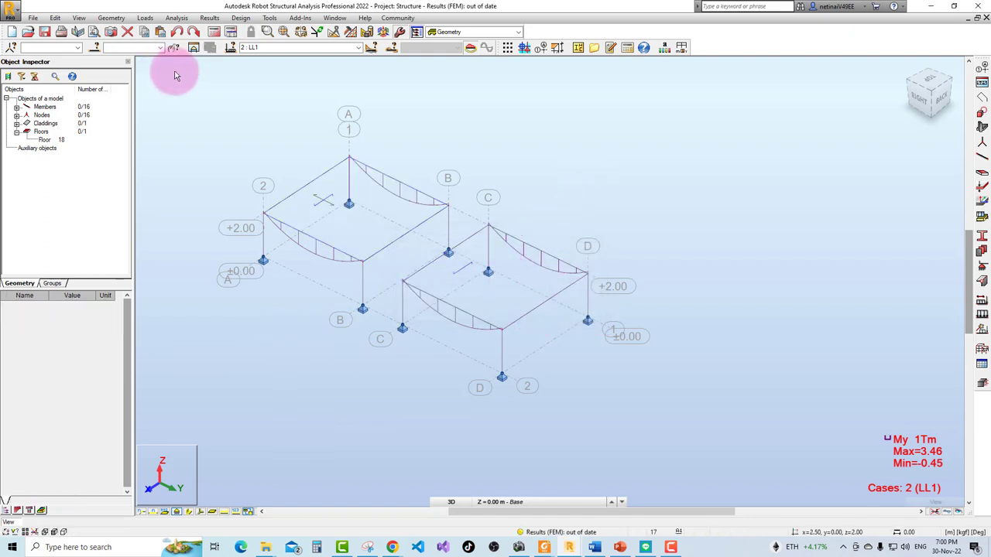
# Shade the slabs and inspect floor 18's calculation settings
pyautogui.moveTo(307, 177); pyautogui.dragTo(244, 463, button='middle')
pyautogui.click(217, 514)
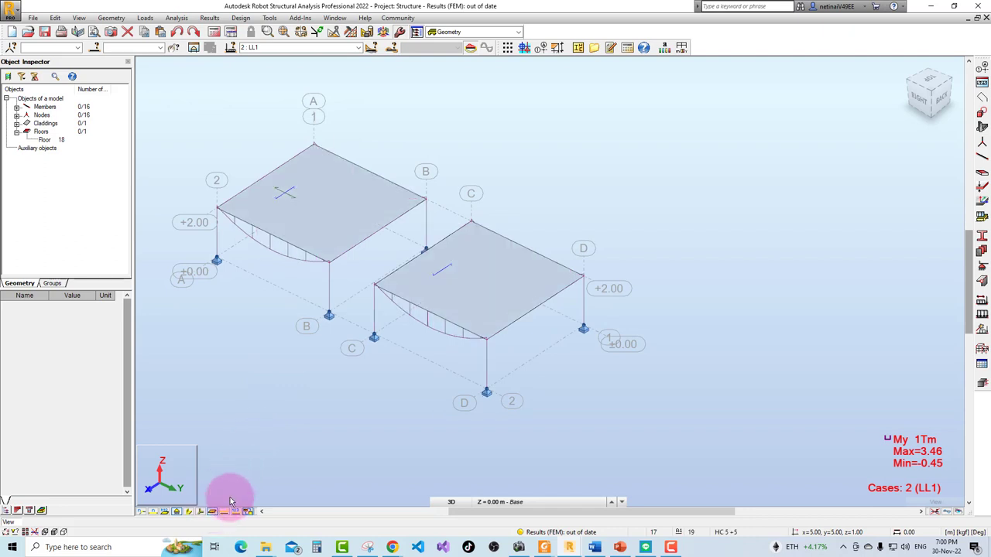
pyautogui.click(522, 261)
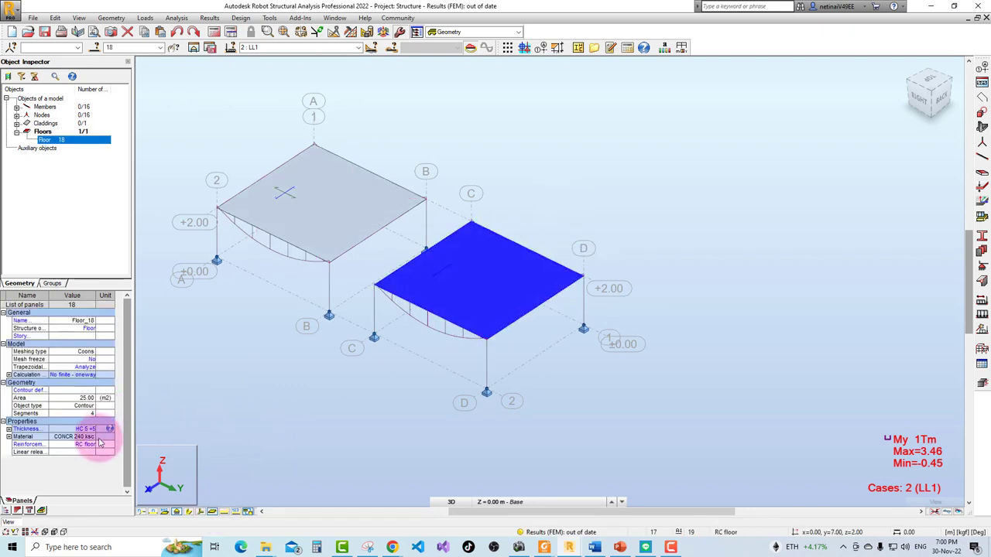
pyautogui.click(9, 375)
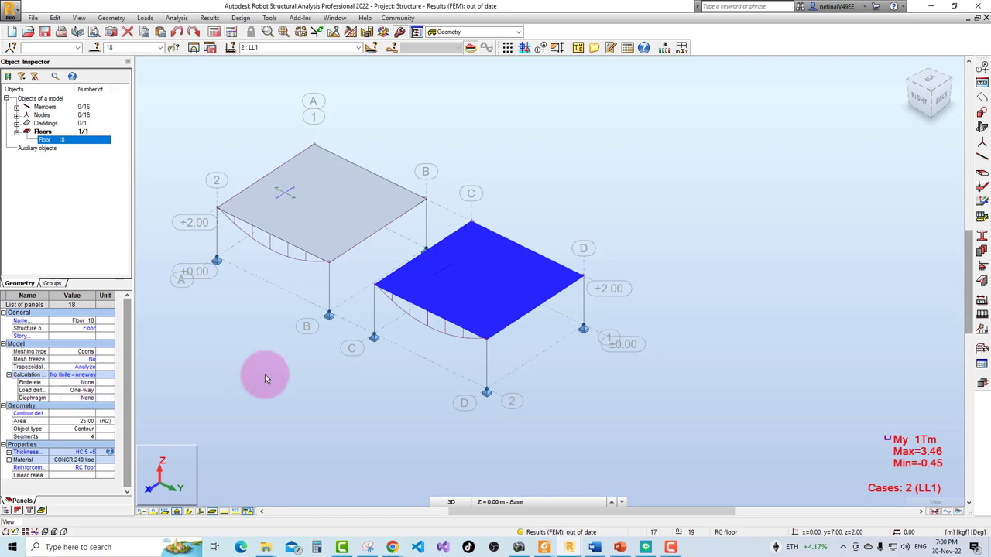
pyautogui.click(445, 232)
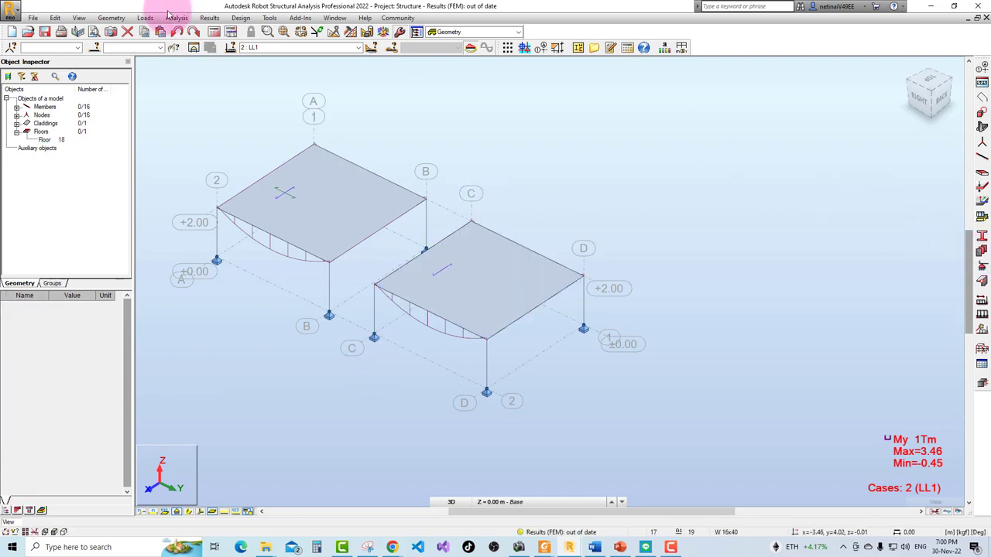
# Create a 'No finite - Two way' panel model with two-way transfer from No finite - oneway
pyautogui.click(113, 17)
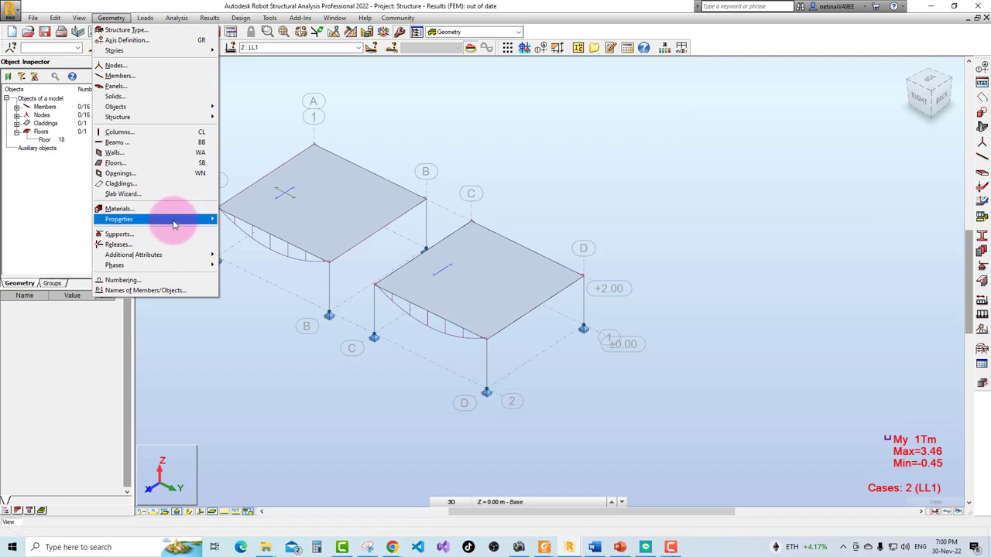
pyautogui.moveTo(119, 219)
pyautogui.click(263, 286)
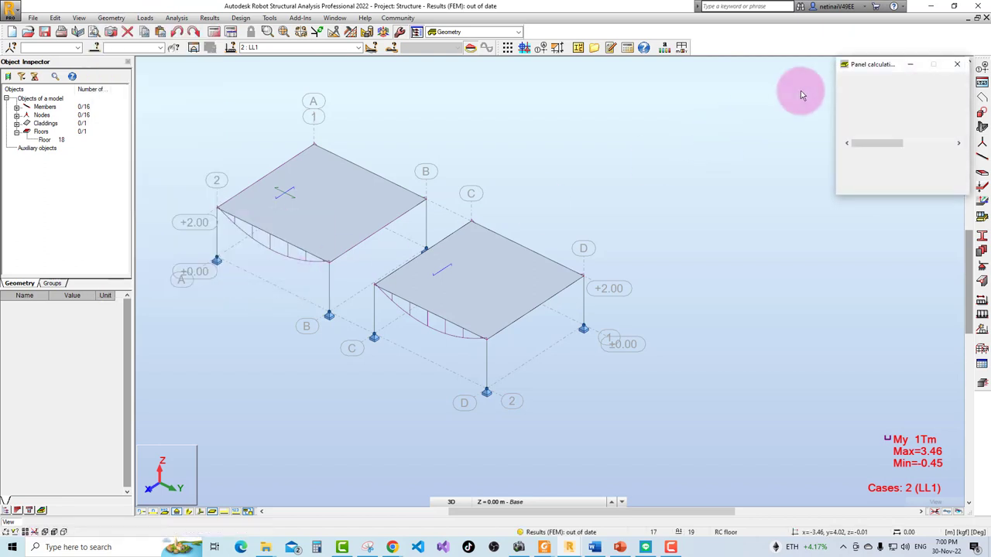
pyautogui.moveTo(880, 66); pyautogui.dragTo(571, 98)
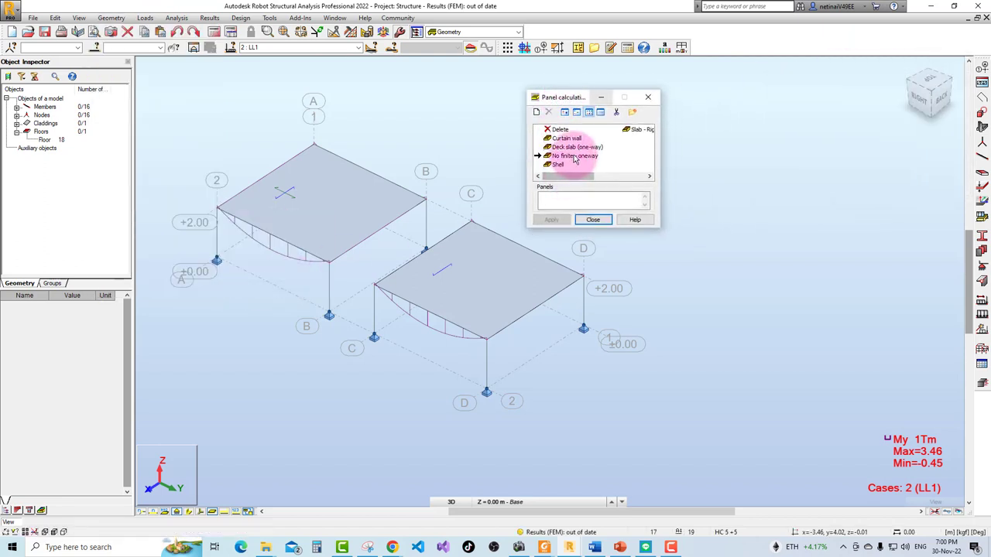
pyautogui.doubleClick(574, 157)
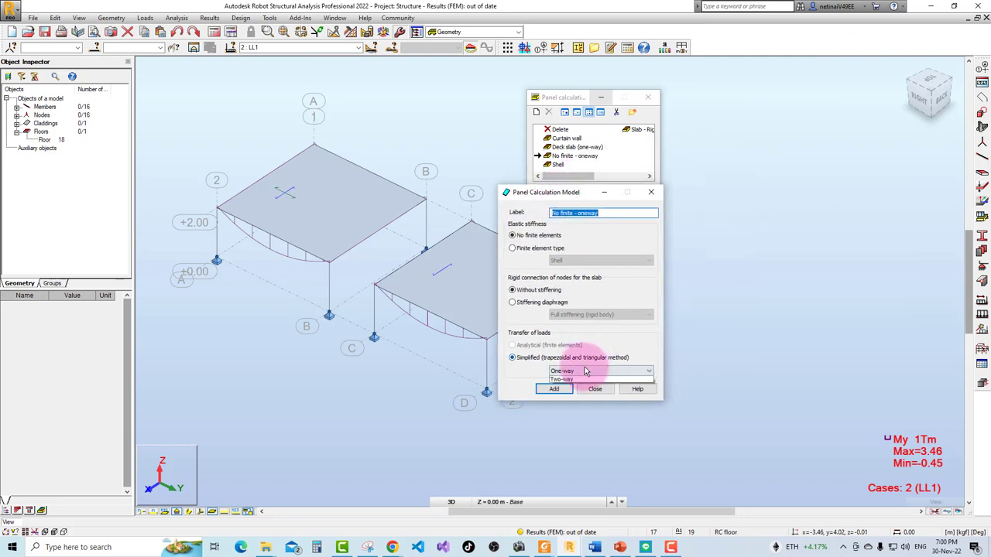
pyautogui.click(590, 211)
pyautogui.write('Two')
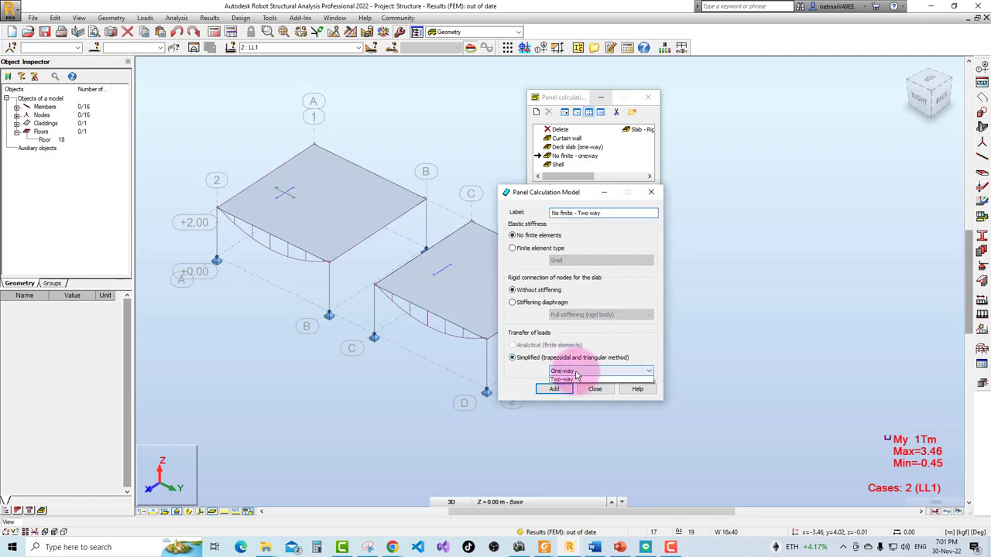
pyautogui.click(556, 389)
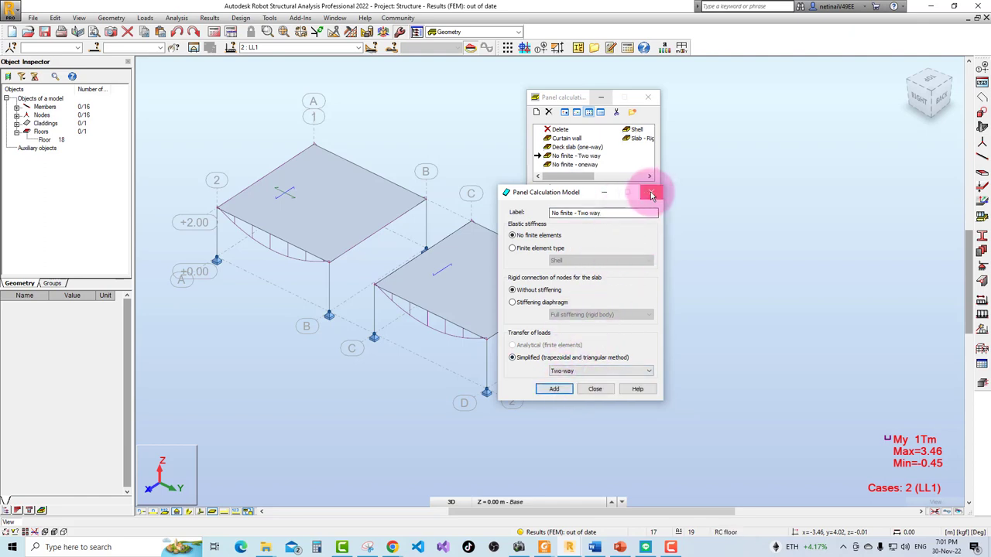
pyautogui.click(651, 195)
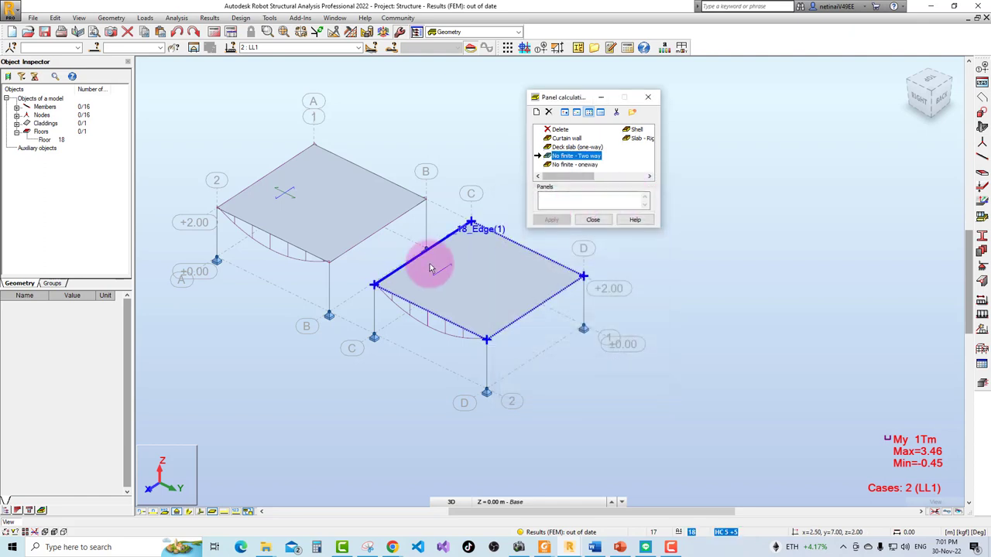
pyautogui.click(592, 221)
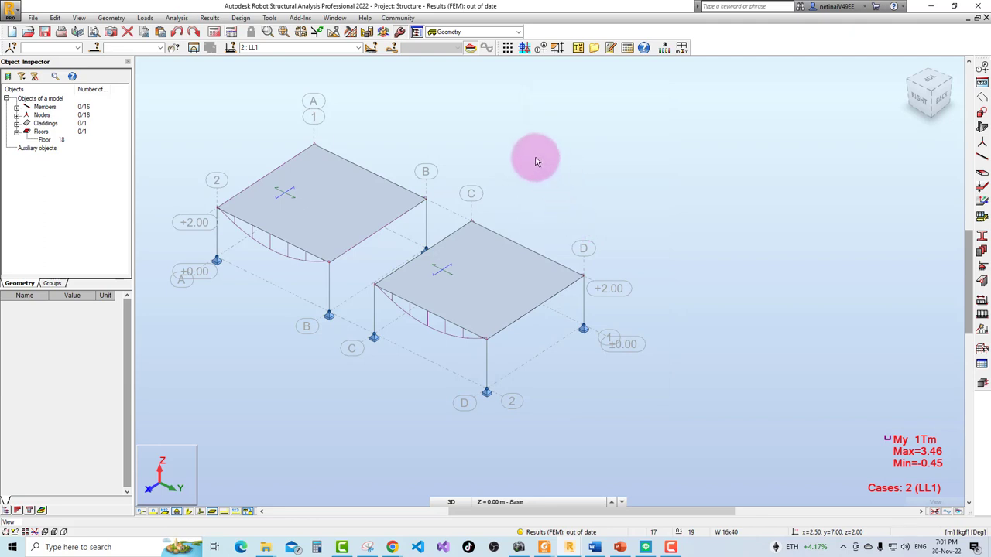
pyautogui.click(219, 512)
# Re-run the calculations past the separate-structure warning and hide the pZ=-500.00 load labels
pyautogui.click(236, 512)
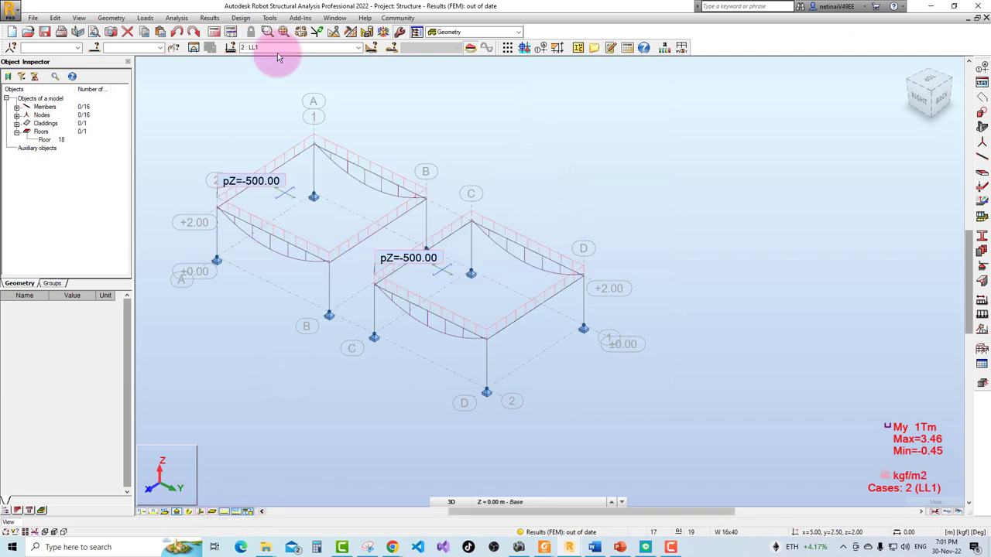
pyautogui.click(220, 35)
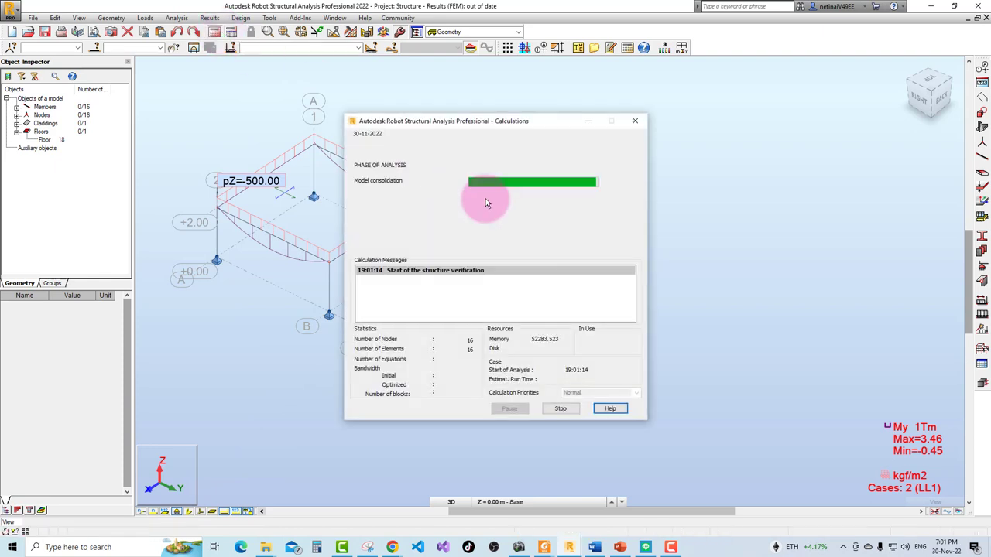
pyautogui.click(514, 309)
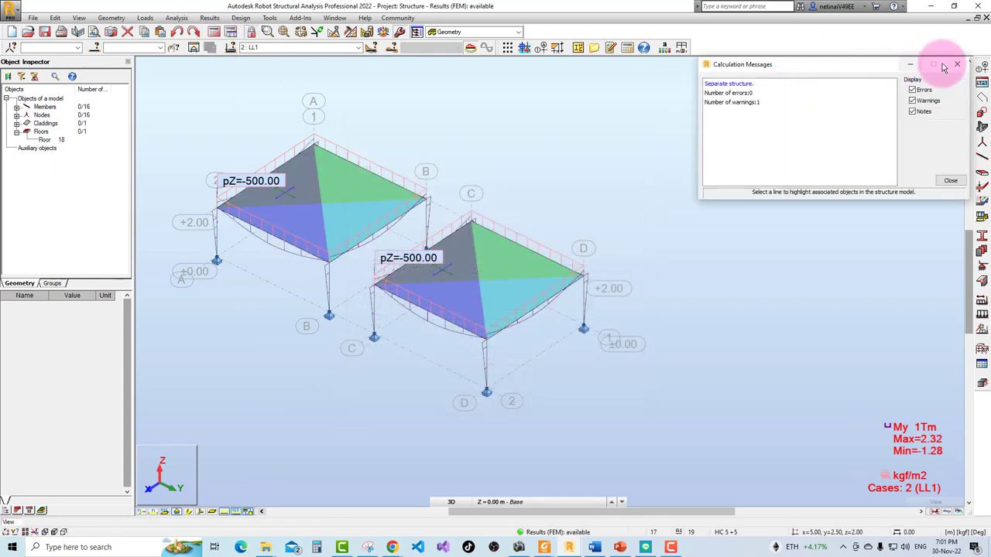
pyautogui.click(956, 64)
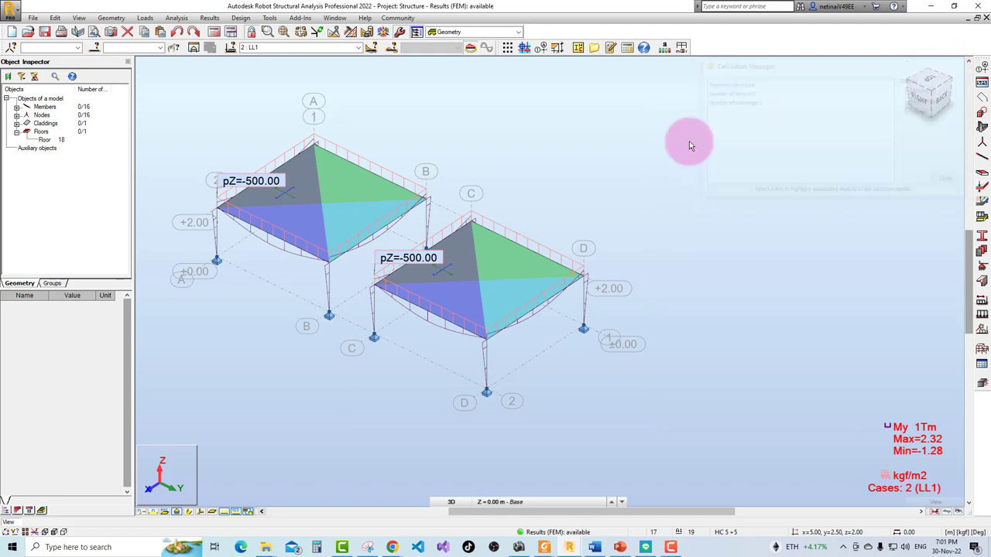
pyautogui.click(236, 514)
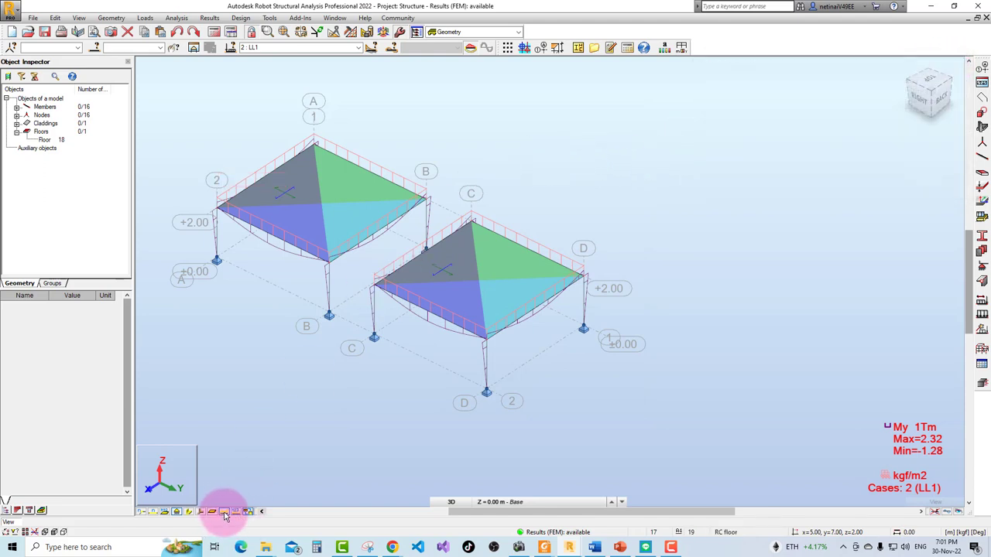
# Select all 16 members and switch to free dynamic viewing
pyautogui.rightClick(44, 107)
pyautogui.click(64, 107)
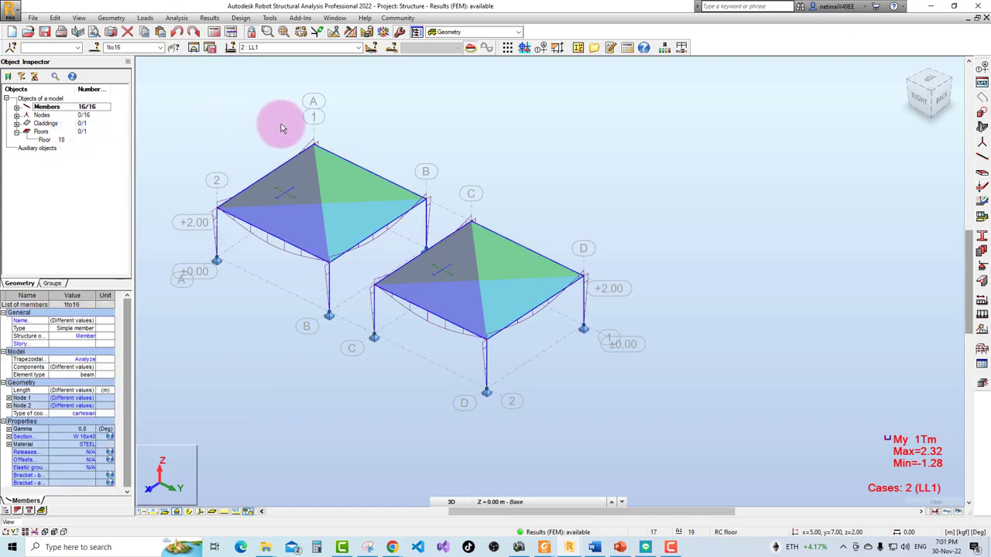
pyautogui.click(111, 18)
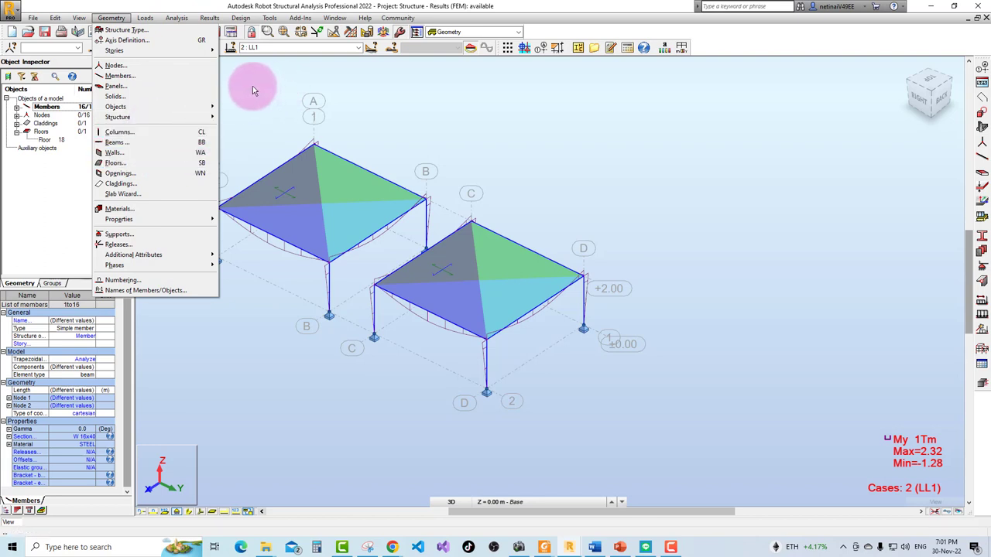
pyautogui.click(204, 55)
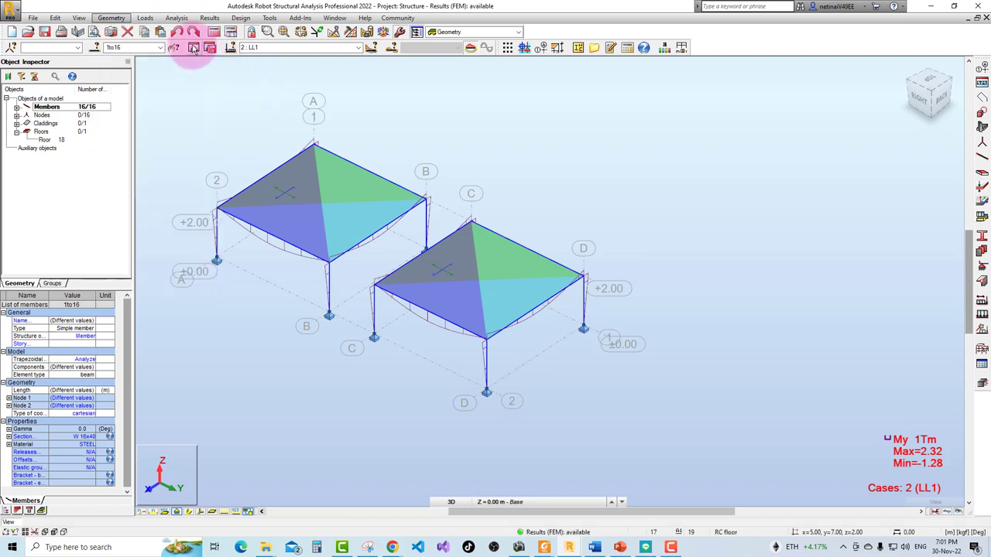
pyautogui.click(193, 47)
pyautogui.moveTo(272, 127); pyautogui.dragTo(411, 188)
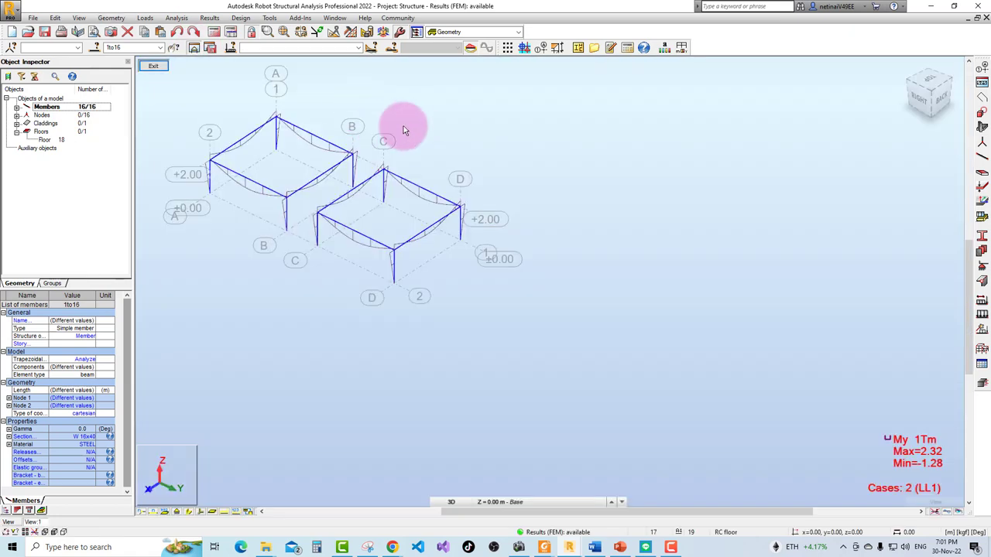
# Set the My diagrams to labelled and filled, and apply them
pyautogui.click(209, 17)
pyautogui.click(225, 59)
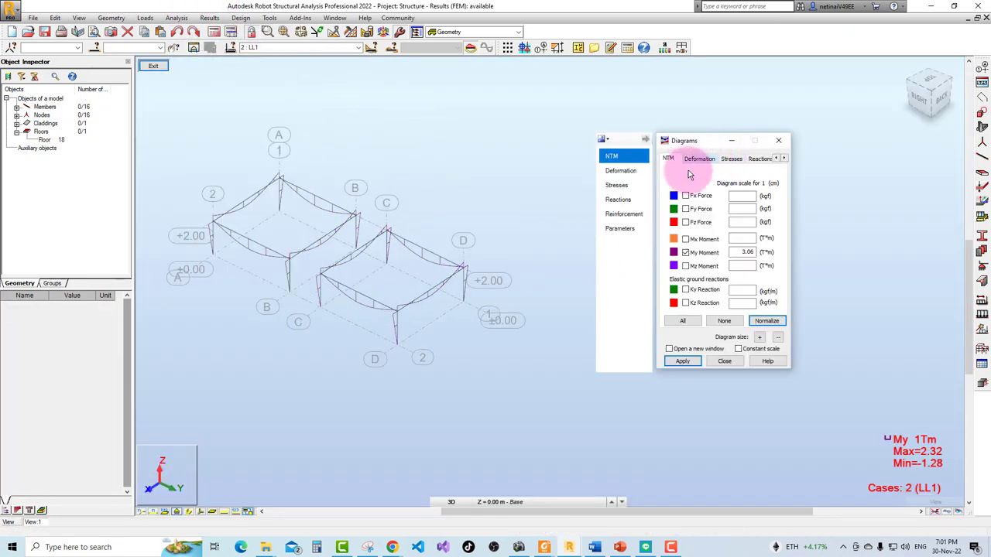
pyautogui.click(619, 229)
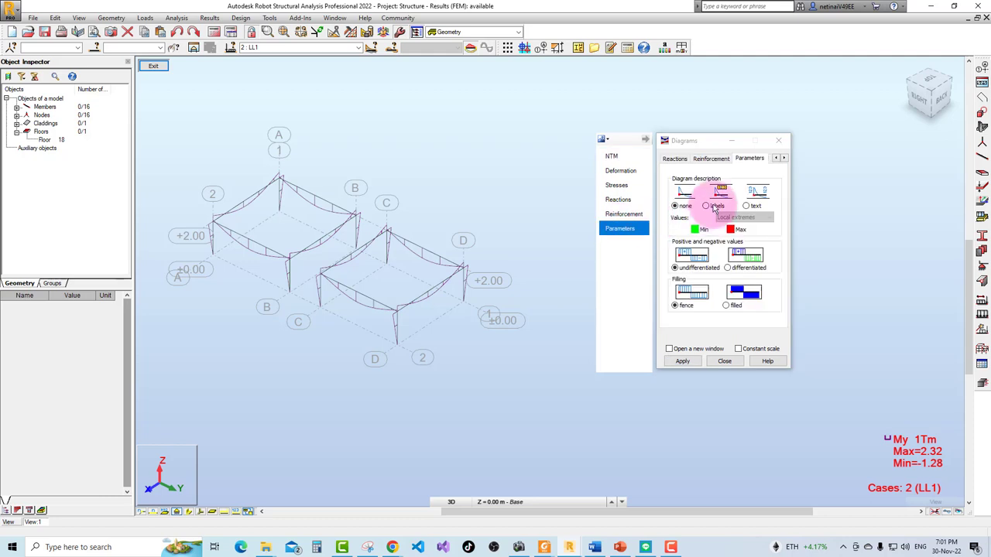
pyautogui.click(714, 206)
pyautogui.click(725, 305)
pyautogui.click(682, 361)
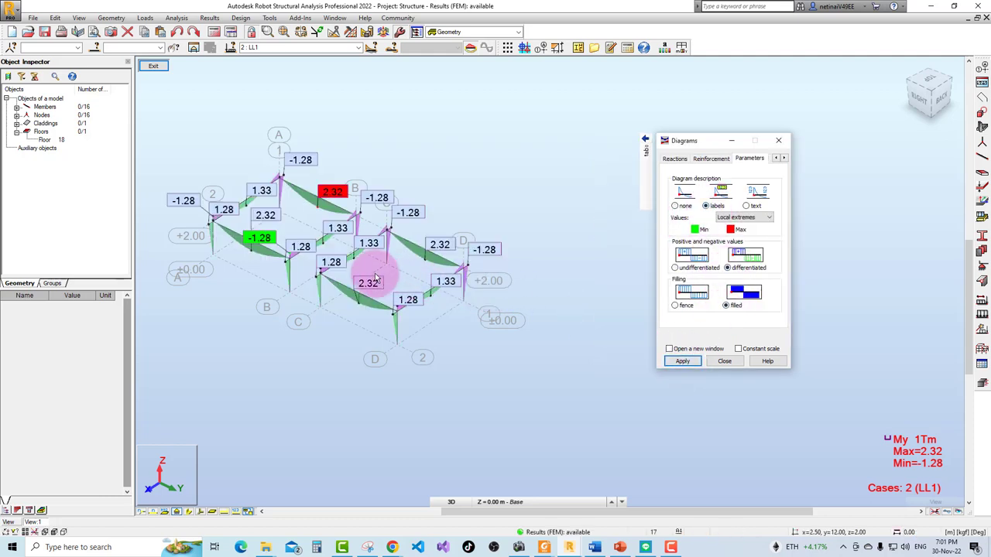
# Pan and orbit around the diagrams, then leave dynamic viewing
pyautogui.scroll(1, 380, 279)
pyautogui.scroll(1, 386, 276)
pyautogui.moveTo(386, 276)
pyautogui.mouseDown(button='middle')
pyautogui.moveTo(426, 292)
pyautogui.moveTo(449, 261)
pyautogui.moveTo(460, 270)
pyautogui.moveTo(433, 293)
pyautogui.mouseUp(button='middle')
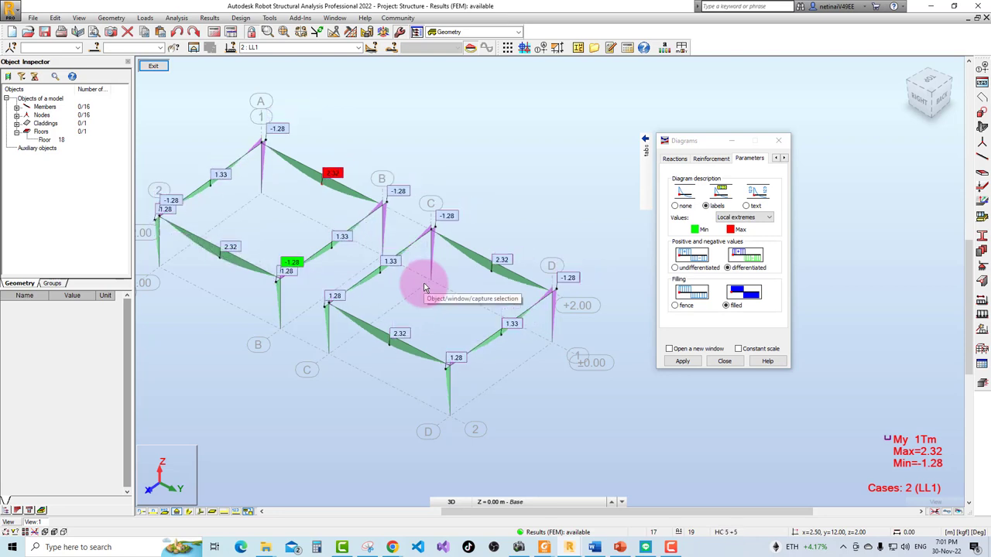
pyautogui.keyDown('shift'); pyautogui.moveTo(442, 287); pyautogui.dragTo(491, 271, button='middle'); pyautogui.keyUp('shift')
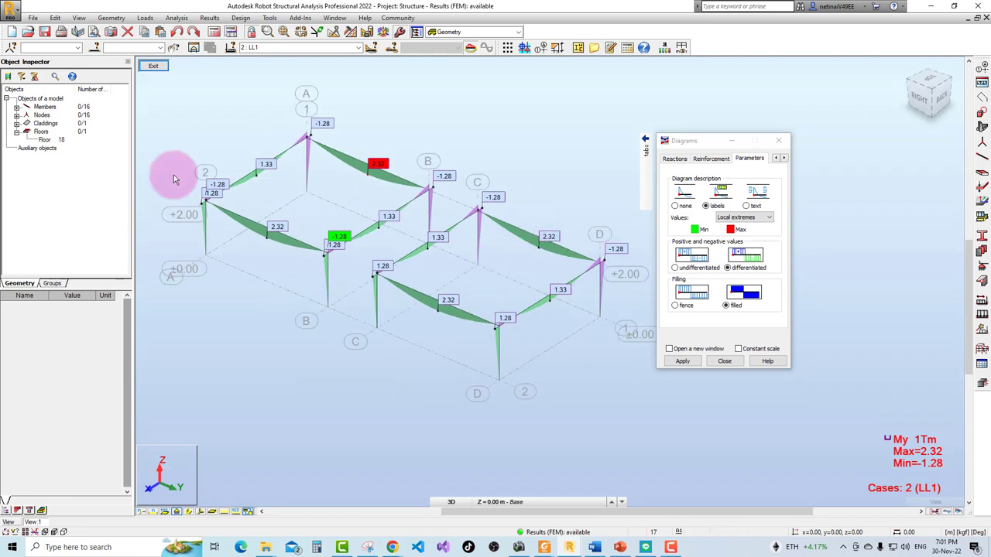
pyautogui.click(156, 68)
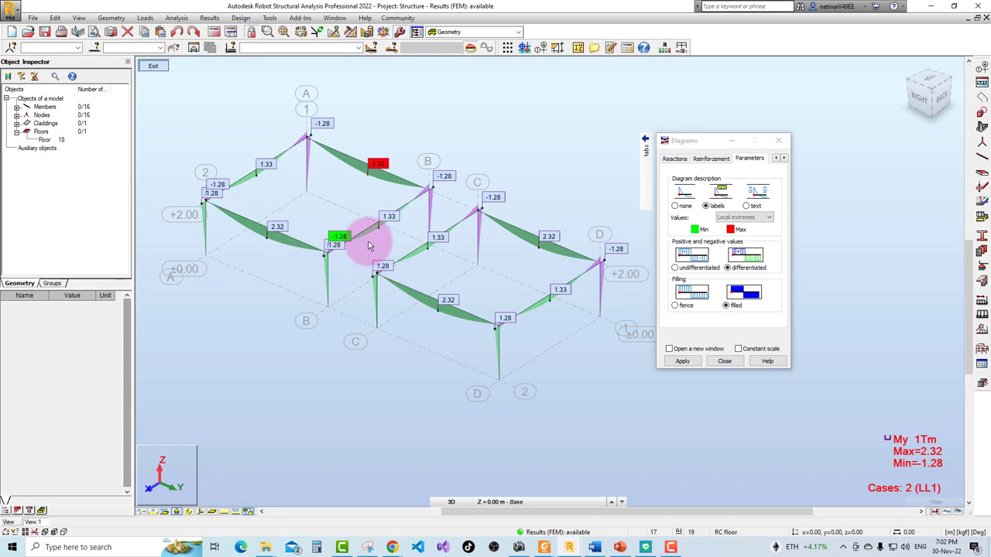
# Close the diagram settings and open the slab Maps on the Detailed tab
pyautogui.click(778, 140)
pyautogui.click(209, 17)
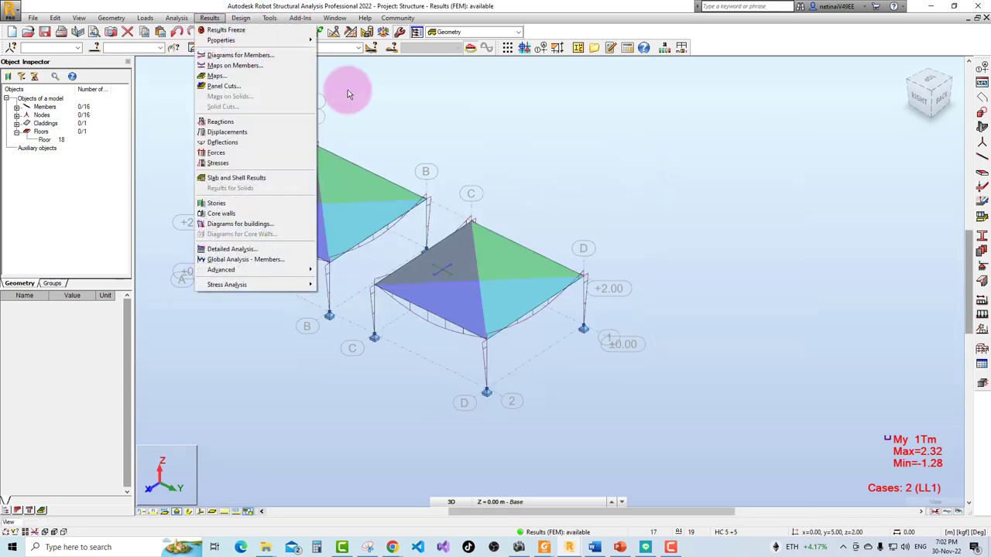
pyautogui.click(220, 76)
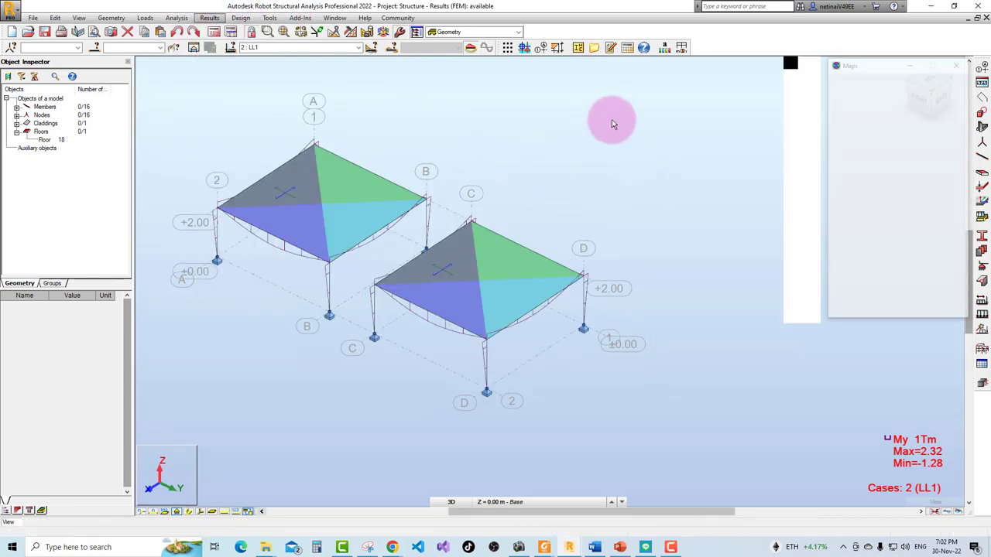
pyautogui.moveTo(828, 70)
pyautogui.mouseDown()
pyautogui.moveTo(587, 121)
pyautogui.moveTo(690, 104)
pyautogui.mouseUp()
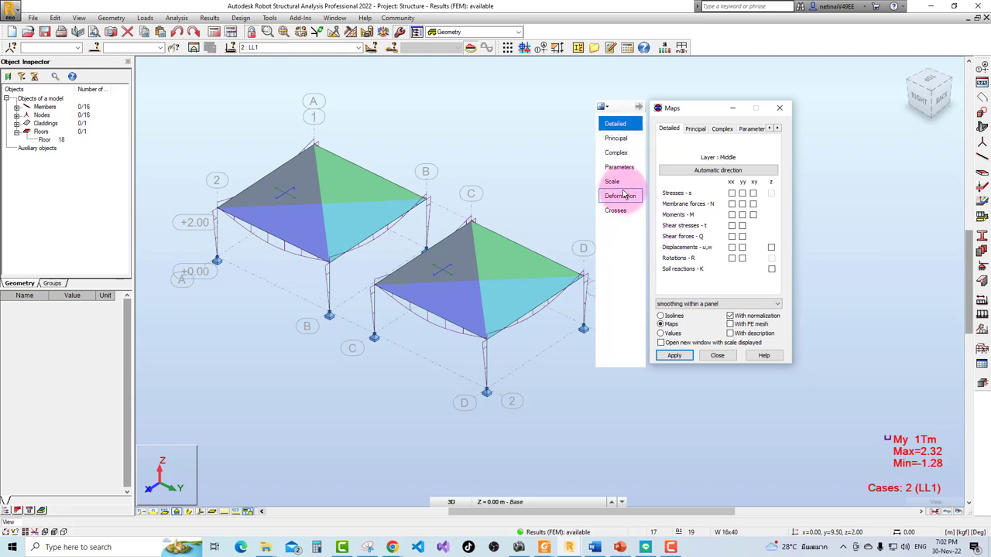
pyautogui.click(623, 196)
pyautogui.click(614, 124)
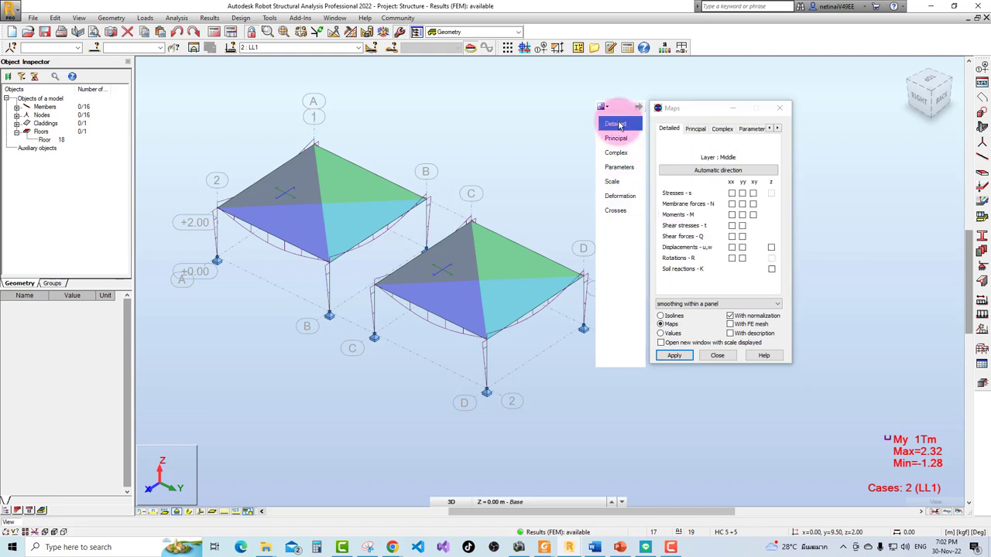
# Turn on and apply the Displacements z map, then close the Maps dialog
pyautogui.click(771, 248)
pyautogui.click(674, 355)
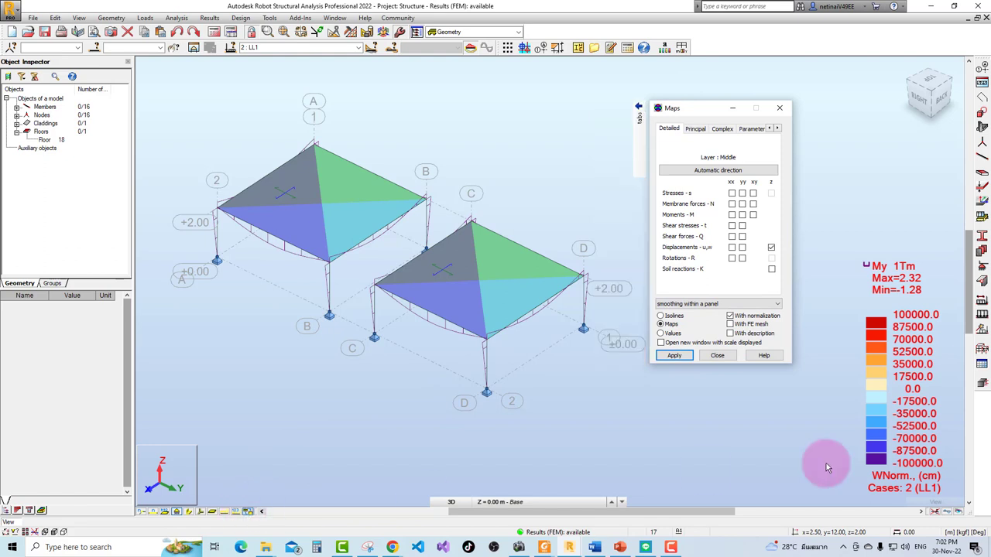
pyautogui.click(942, 514)
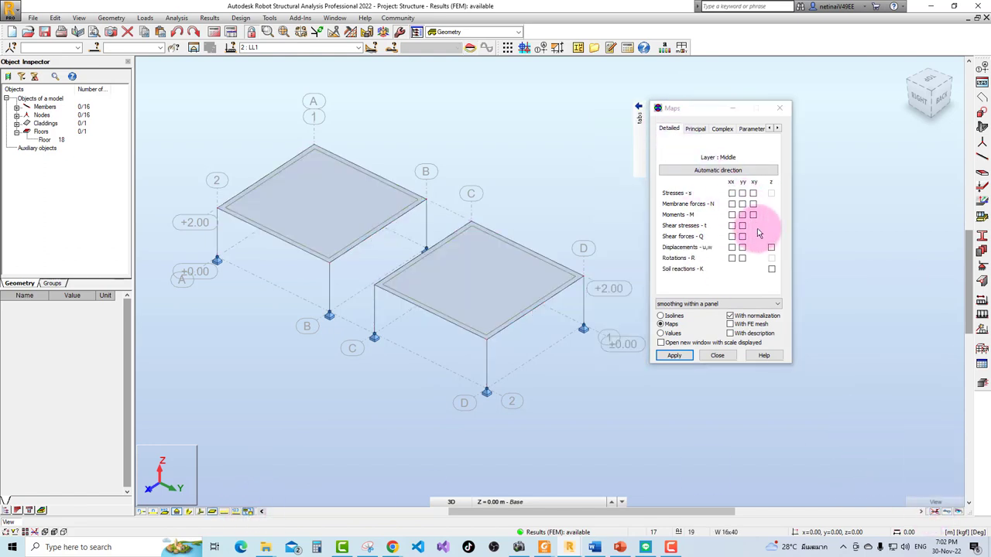
pyautogui.click(770, 247)
pyautogui.click(771, 247)
pyautogui.click(674, 355)
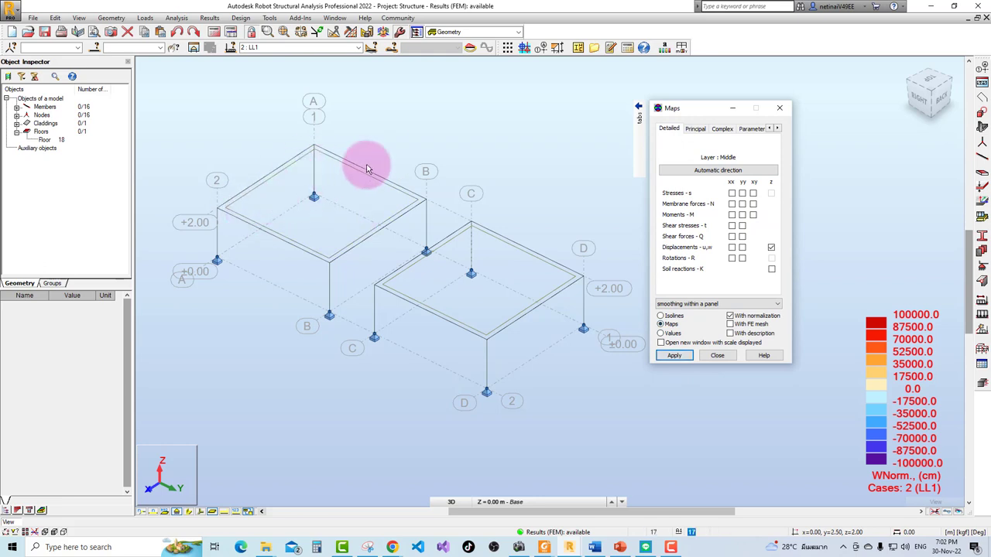
pyautogui.click(779, 108)
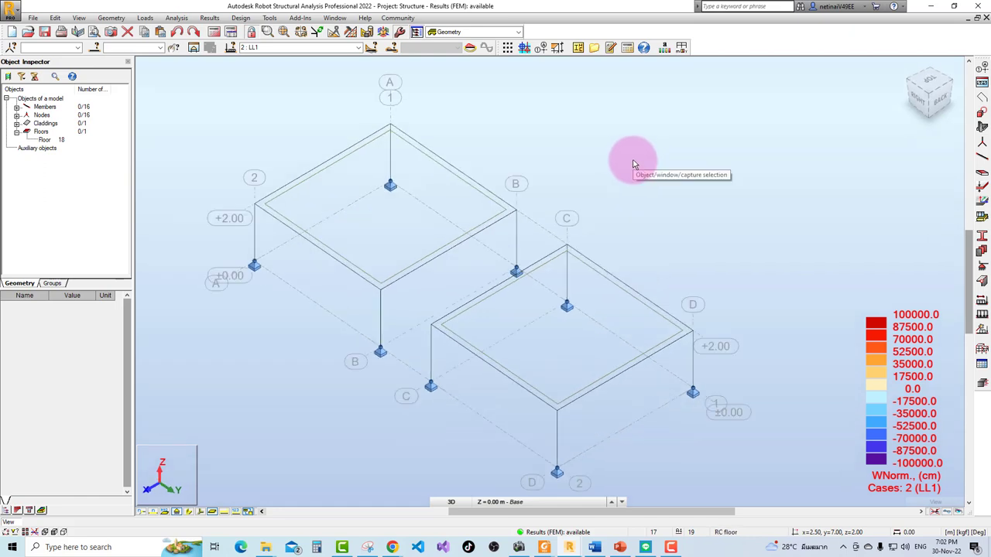
# Open Geometry > Floors to show floor 19's HC 5 +5 definition
pyautogui.click(111, 17)
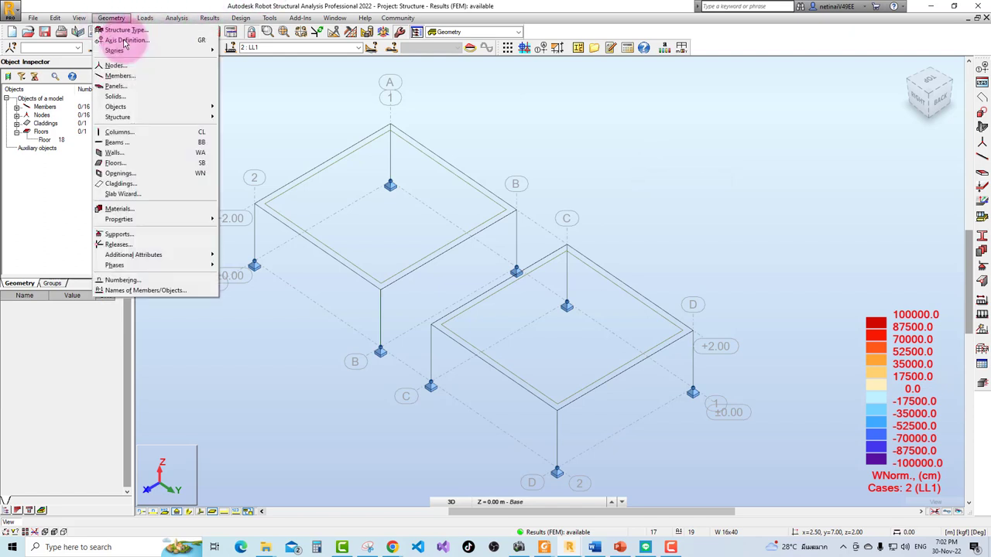
pyautogui.click(117, 162)
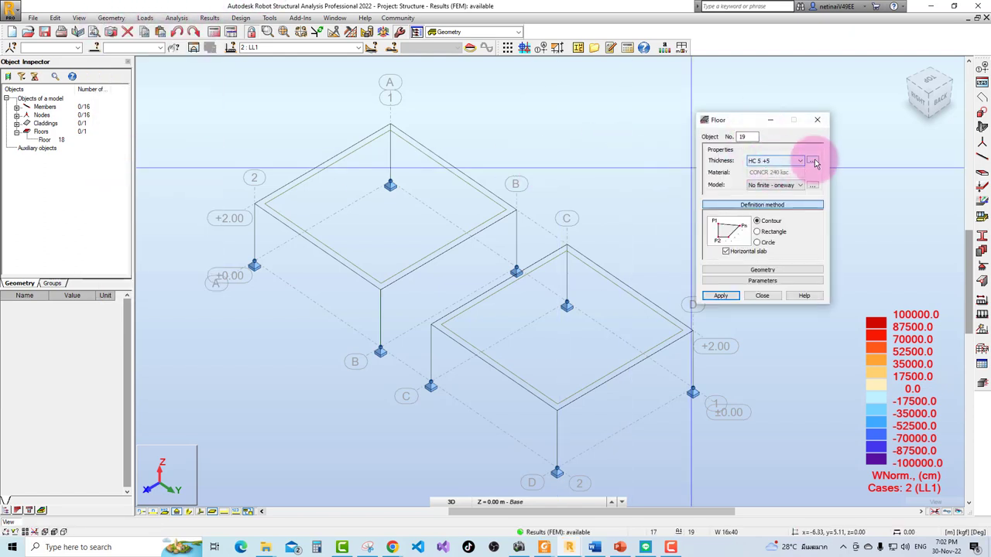